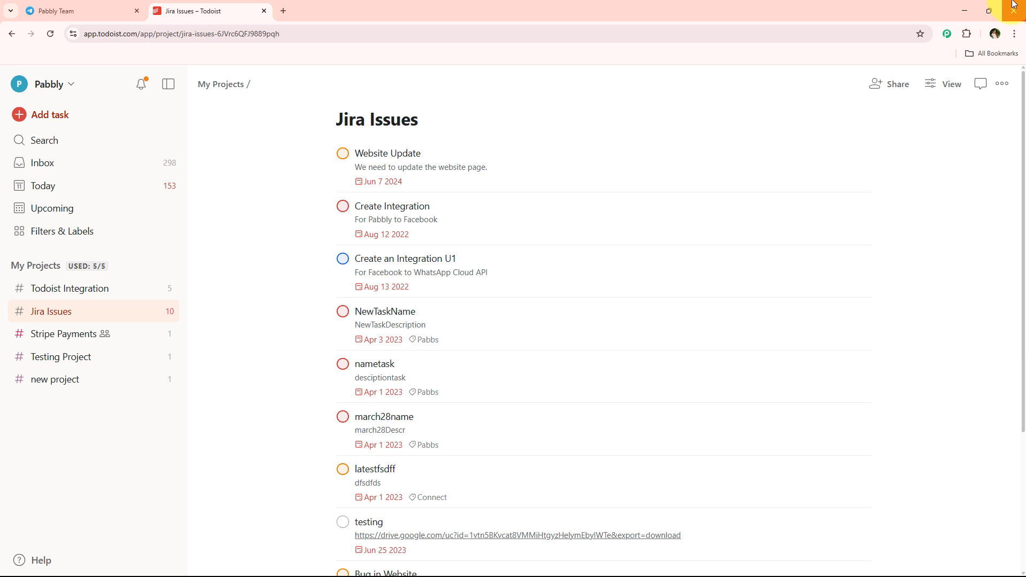
# - Open pabbly.com/connect in a new browser tab
pyautogui.click(284, 10)
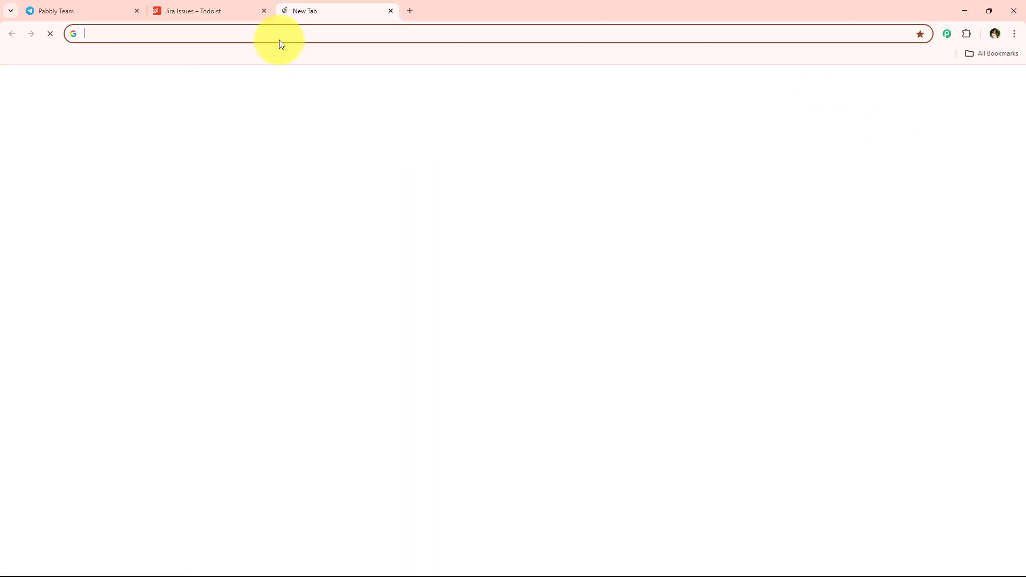
pyautogui.click(296, 33)
pyautogui.write('pabbly.com/connect')
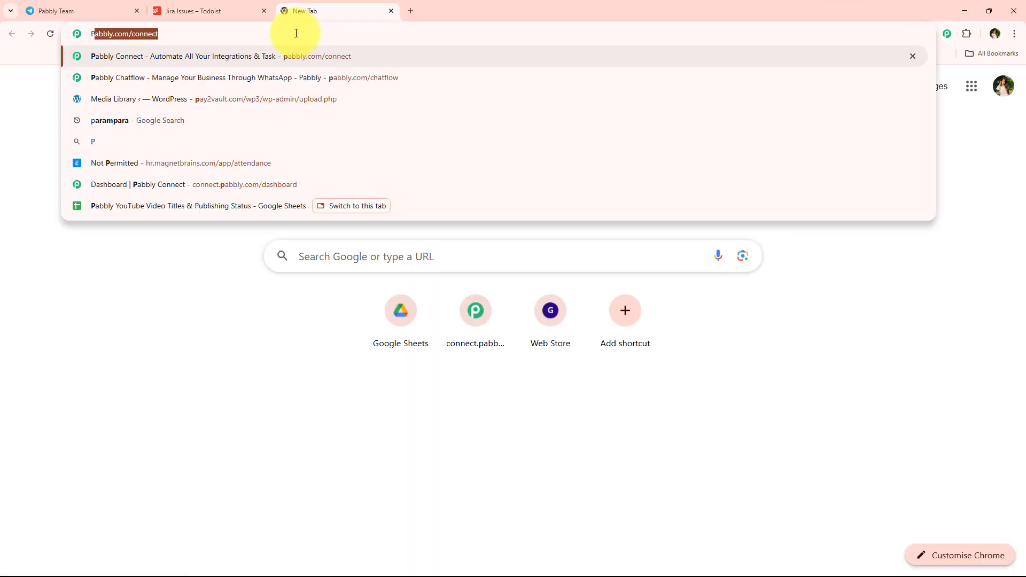
pyautogui.press('Return')
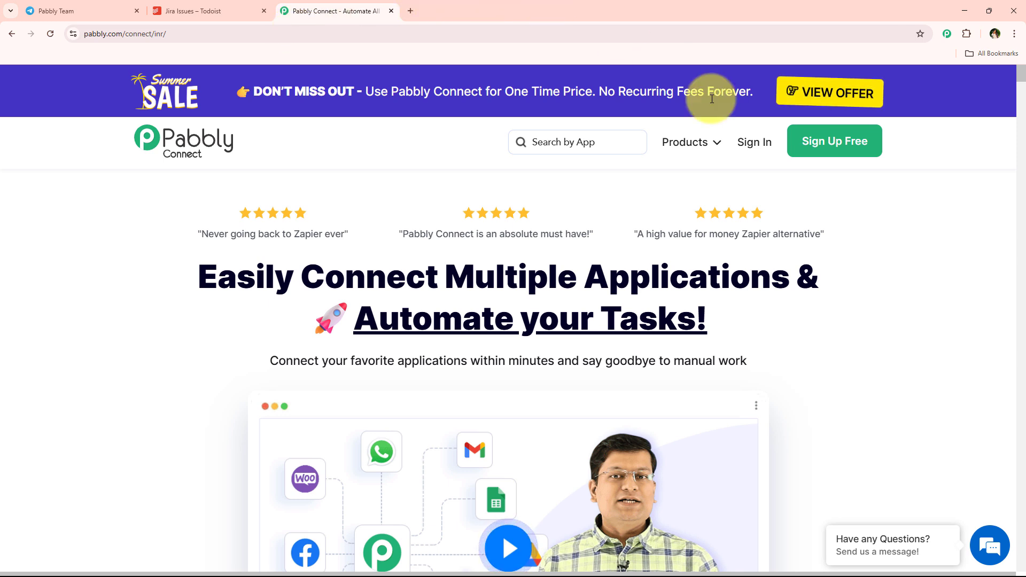
# - Sign in to Pabbly and access Pabbly Connect from the list of all apps
pyautogui.click(740, 148)
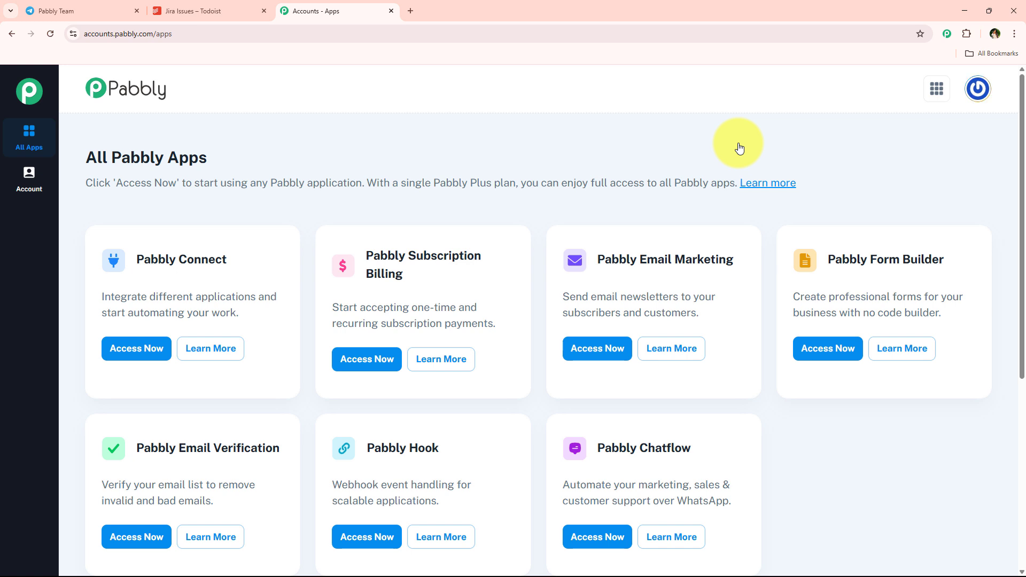
pyautogui.moveTo(135, 262); pyautogui.dragTo(250, 271)
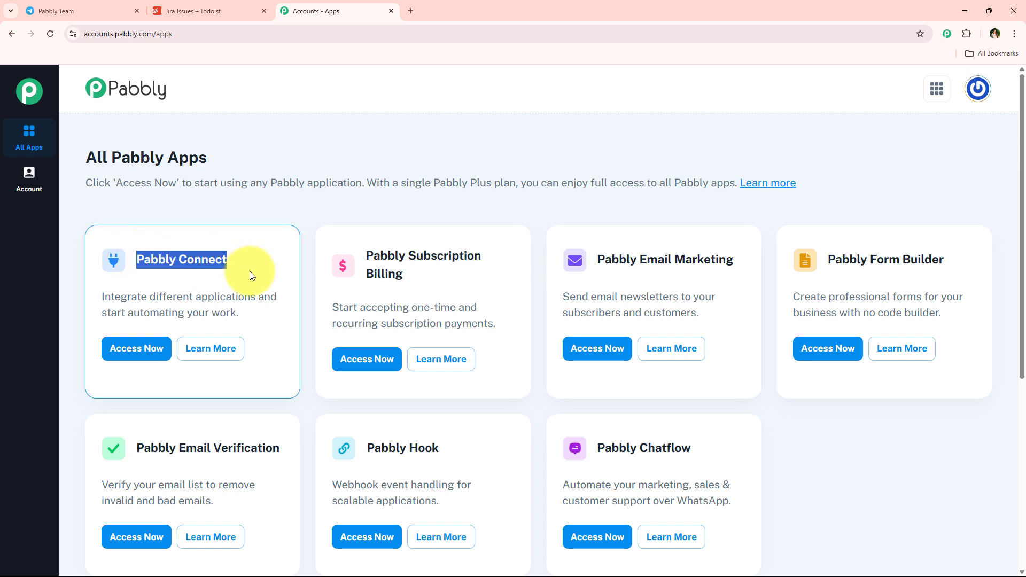
pyautogui.moveTo(151, 296); pyautogui.dragTo(256, 298)
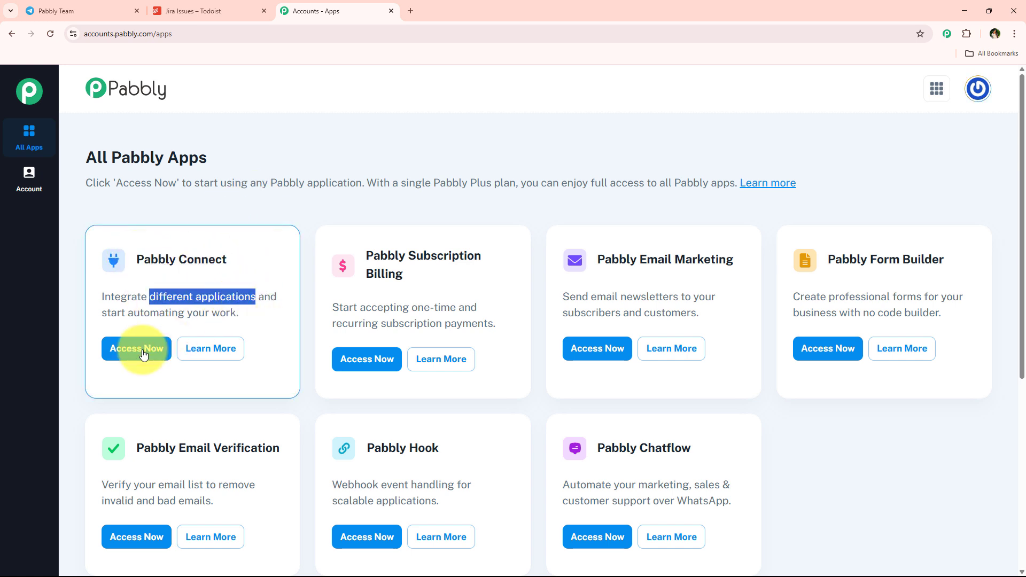
pyautogui.click(141, 350)
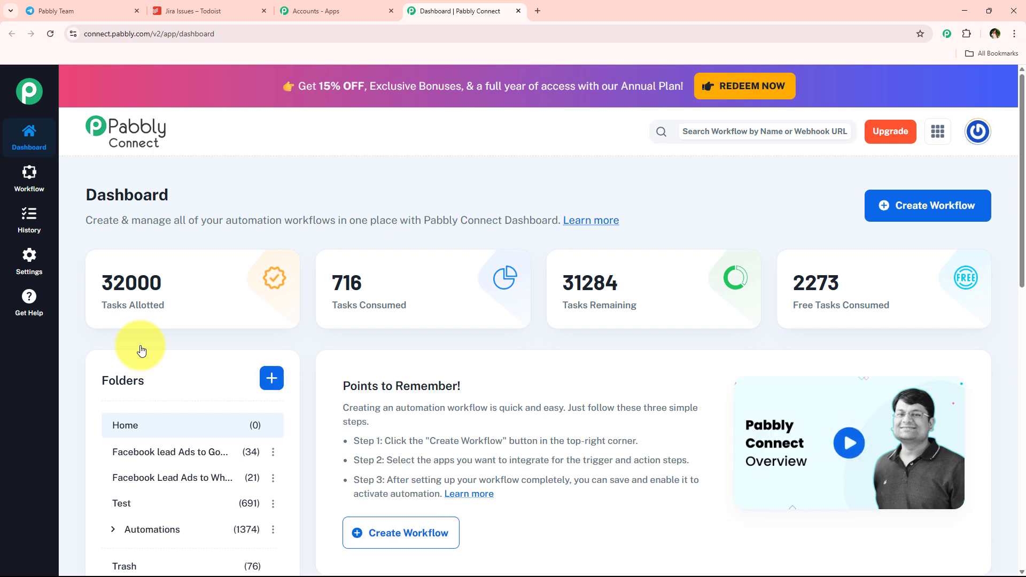
pyautogui.click(916, 206)
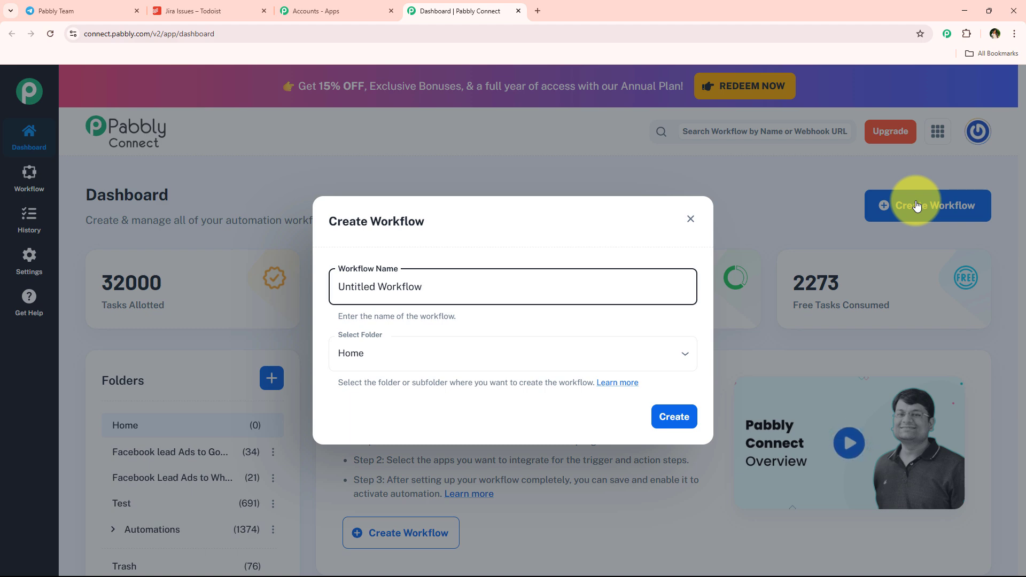
pyautogui.click(497, 337)
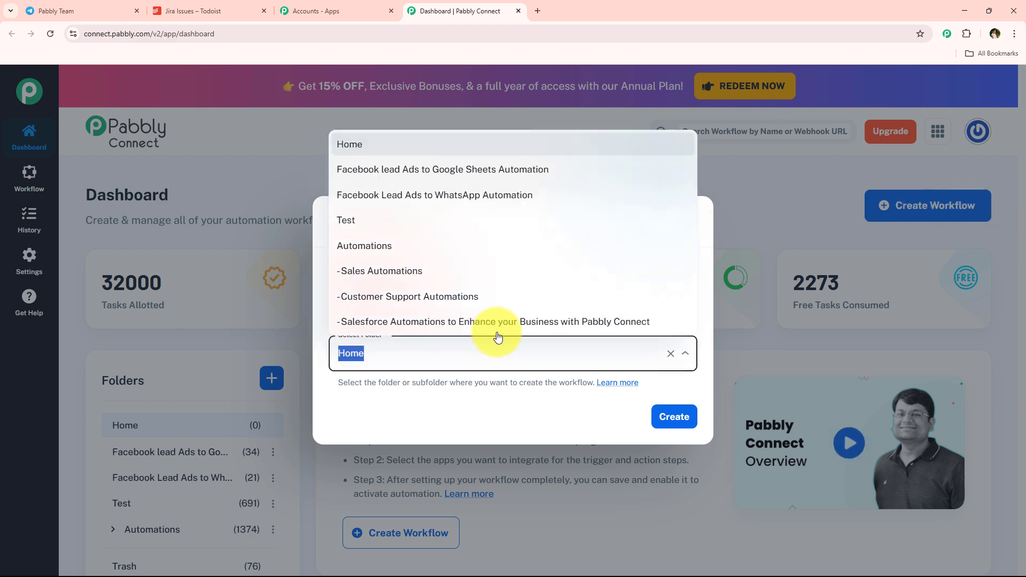
pyautogui.click(375, 249)
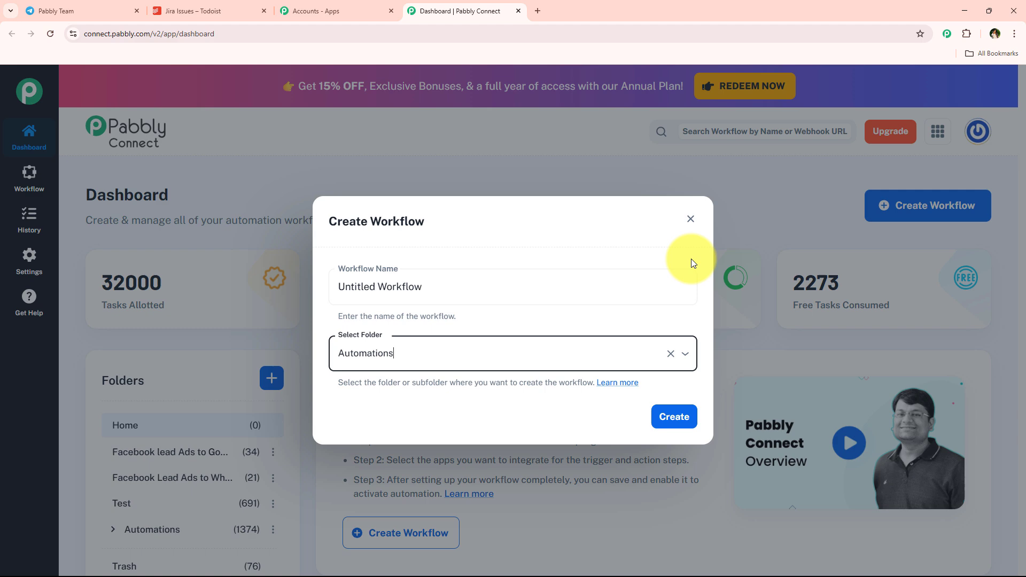
pyautogui.click(689, 224)
# - Expand the Automations folder to view its subfolders, and look at the folder creation dialog
pyautogui.scroll(-3, 268, 465)
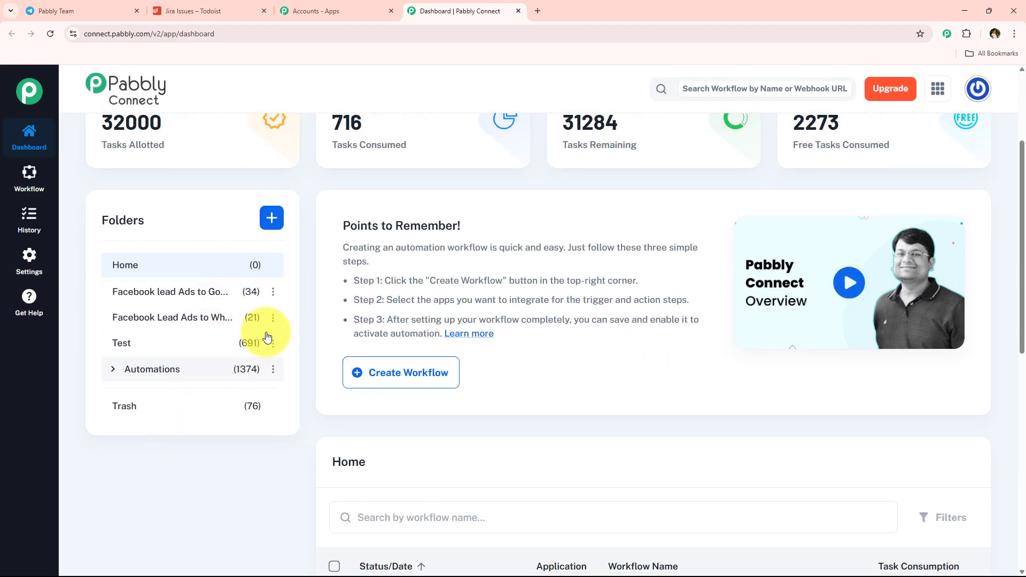
pyautogui.click(111, 371)
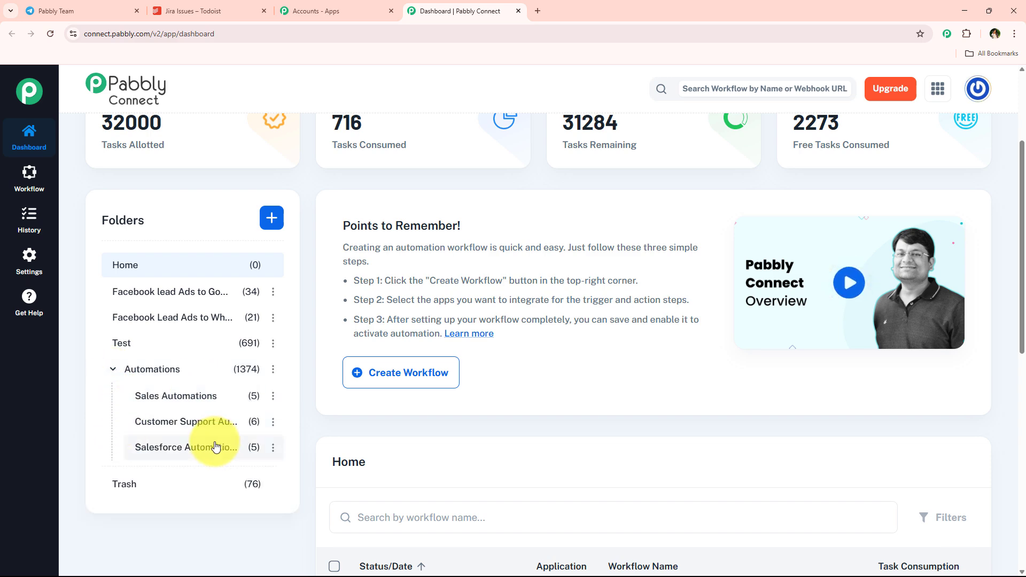
pyautogui.scroll(3, 249, 368)
pyautogui.click(266, 381)
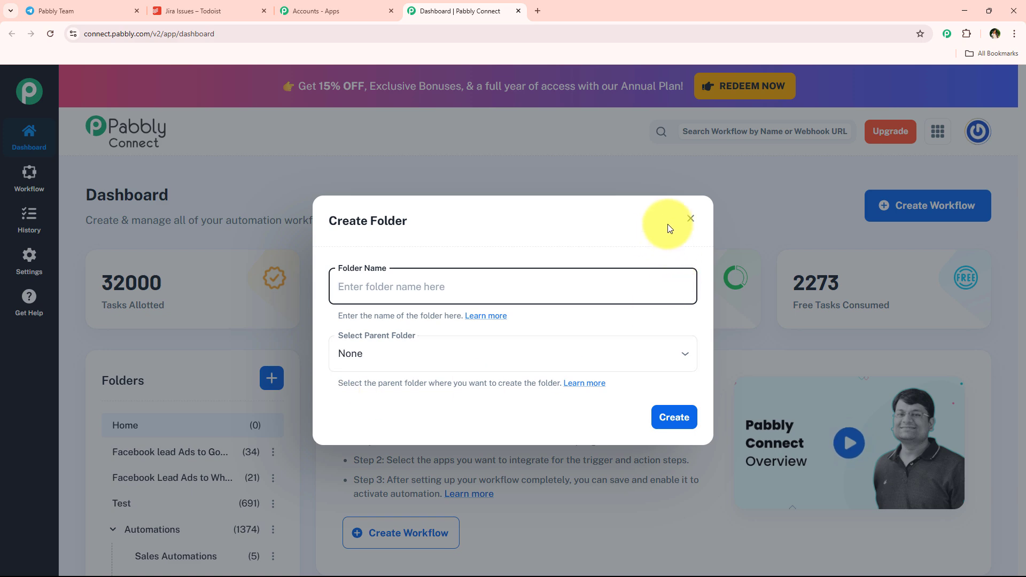
pyautogui.click(691, 218)
# - Create a workflow named "Create Todoist Task from Telegram Messages using AI Agent" in the Automations folder
pyautogui.click(885, 216)
pyautogui.click(385, 348)
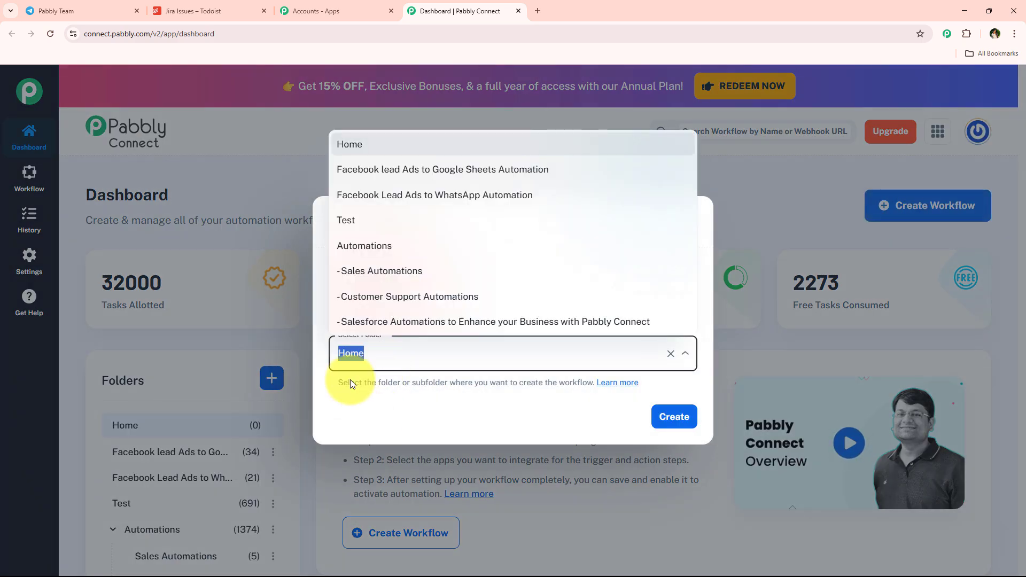
pyautogui.click(373, 250)
pyautogui.hotkey('shift', 'Tab')
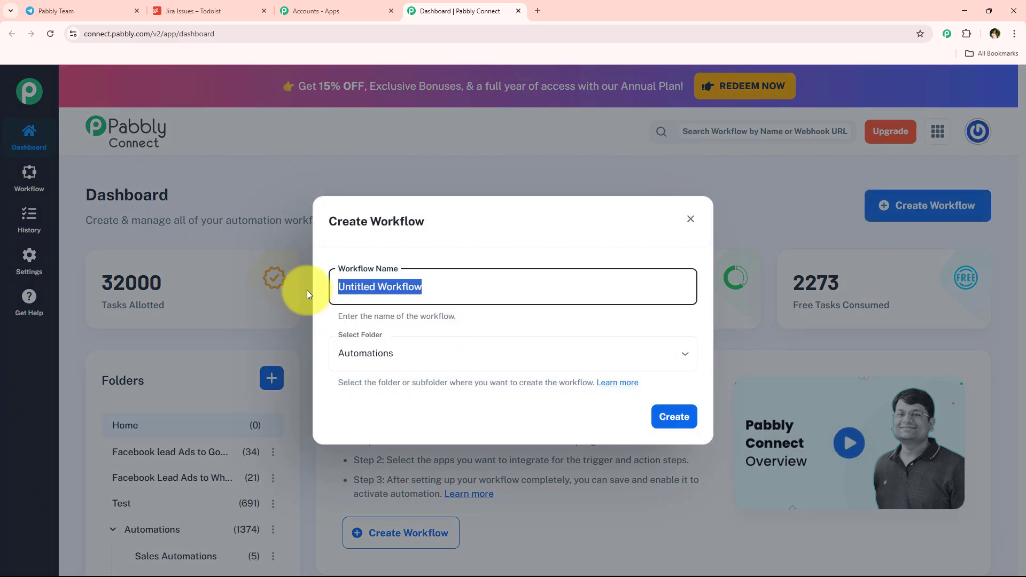
pyautogui.write('Create Todoist Task from Telegram Messages using AI Agent')
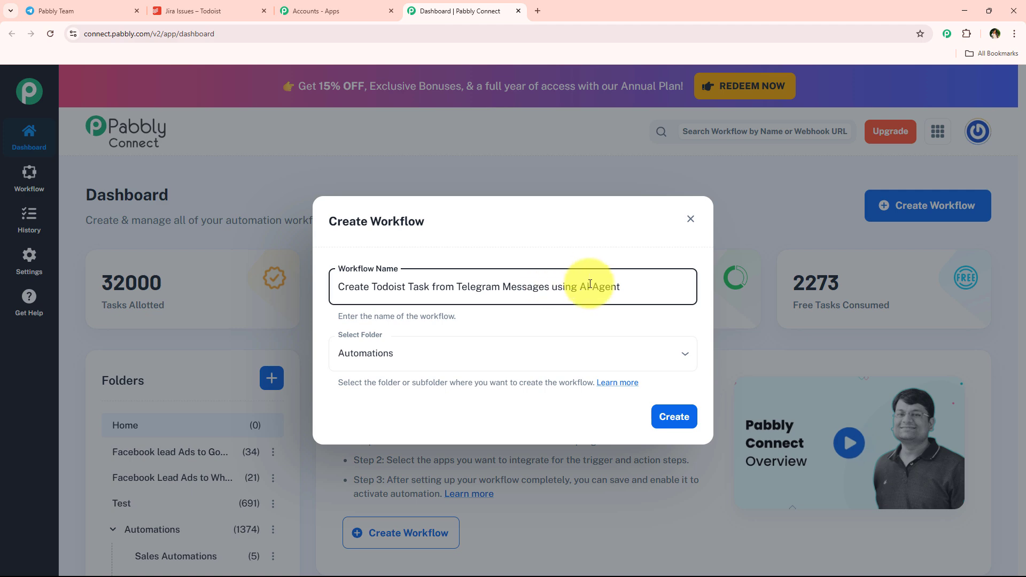
pyautogui.click(675, 417)
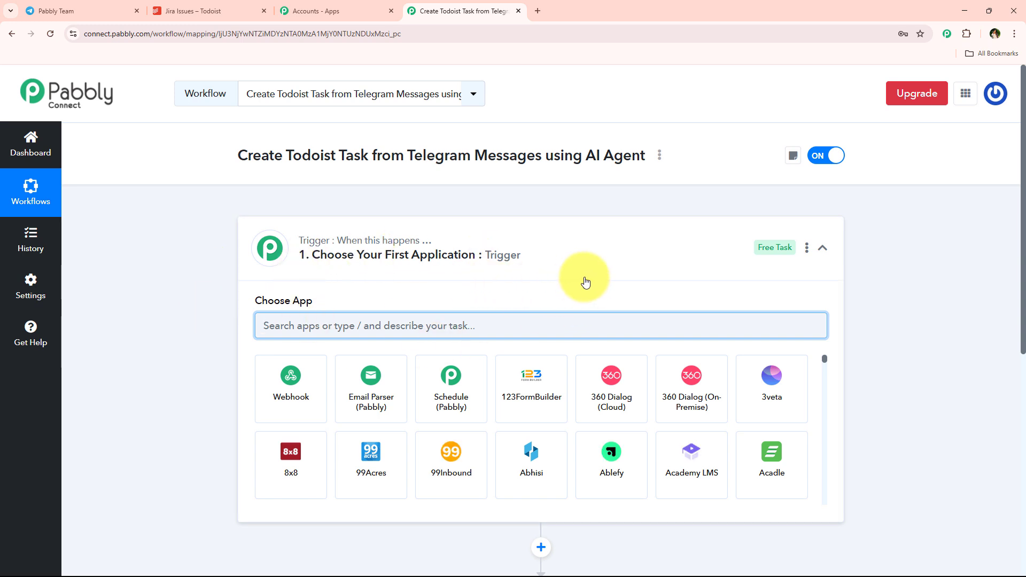
# - Set the workflow's trigger app to Telegram Bot with the trigger event Set Webhook / Watch Updates
pyautogui.click(539, 265)
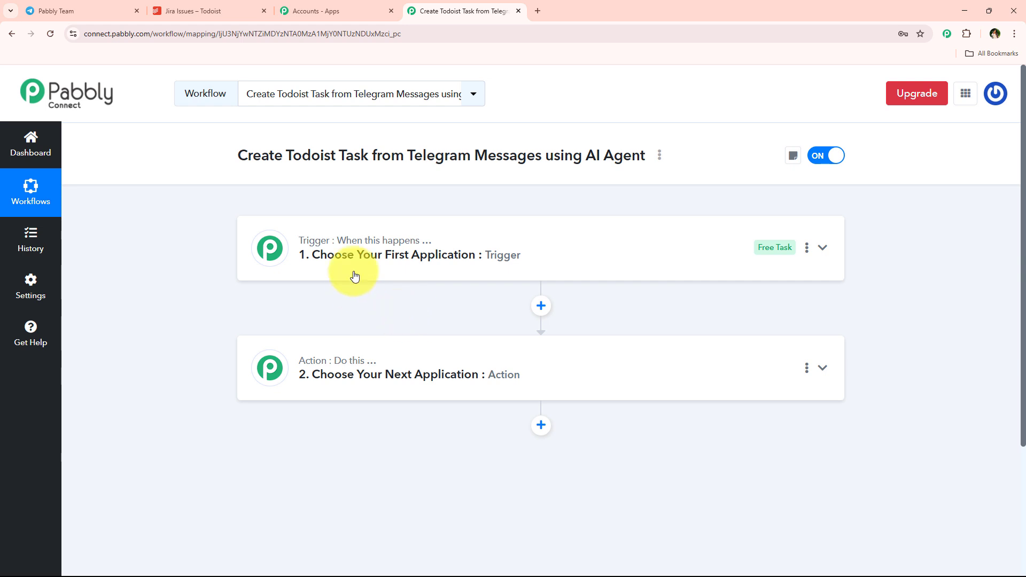
pyautogui.click(524, 271)
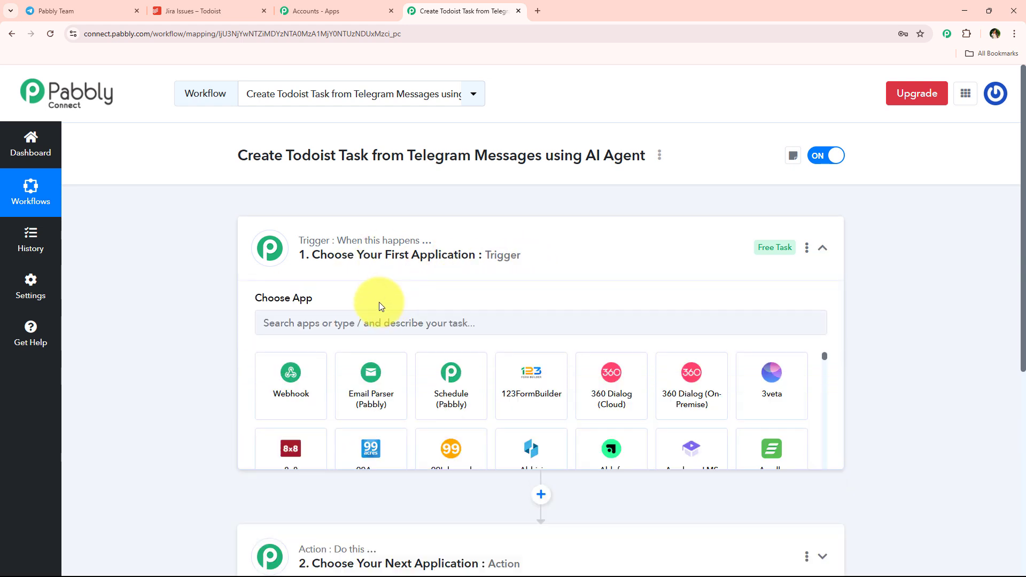
pyautogui.click(371, 317)
pyautogui.write('T')
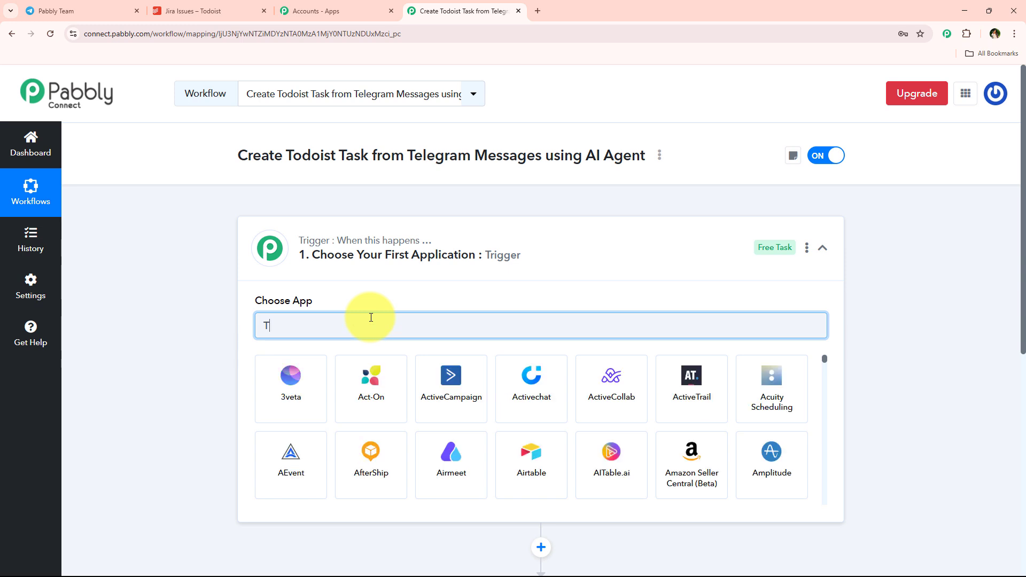
pyautogui.write('ele')
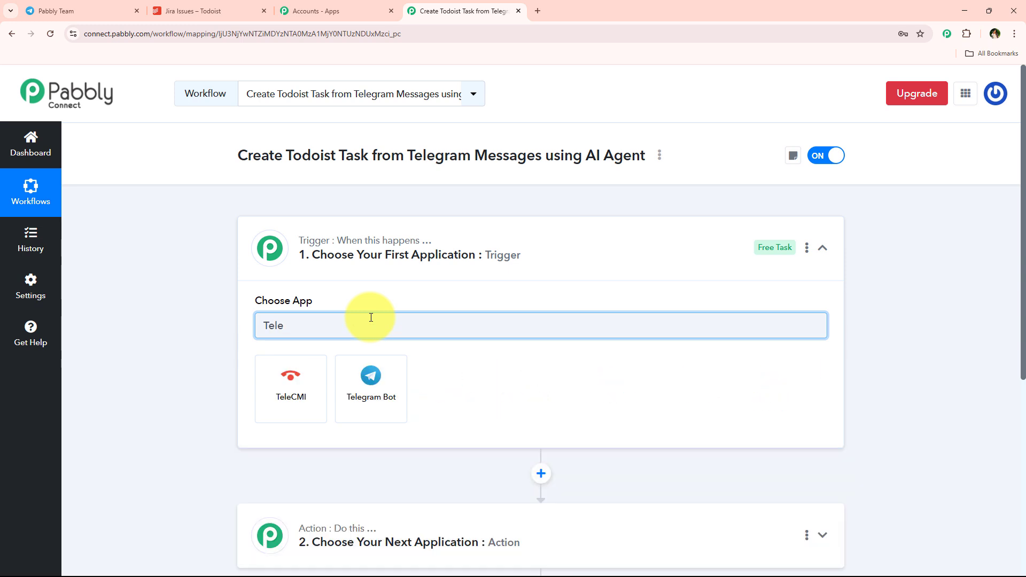
pyautogui.click(370, 375)
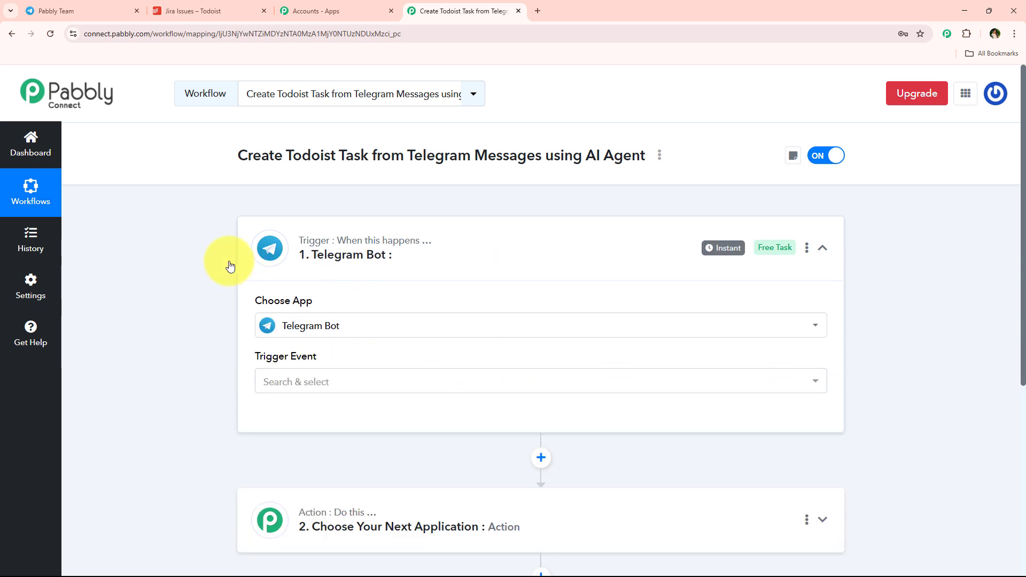
pyautogui.click(419, 382)
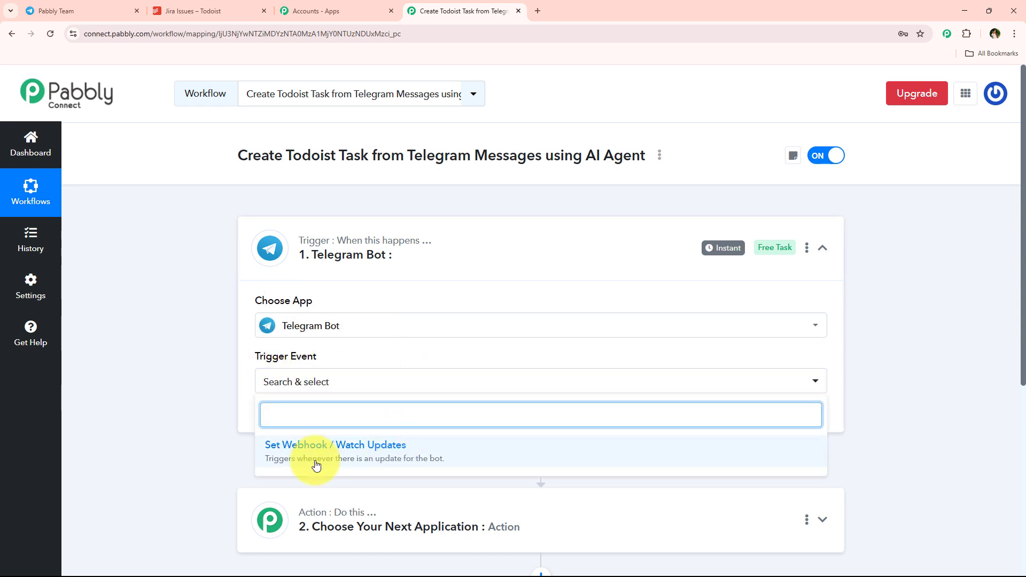
pyautogui.click(388, 445)
# - Open the Telegram Bot account connection for the trigger and choose to add a new connection
pyautogui.scroll(-1, 320, 366)
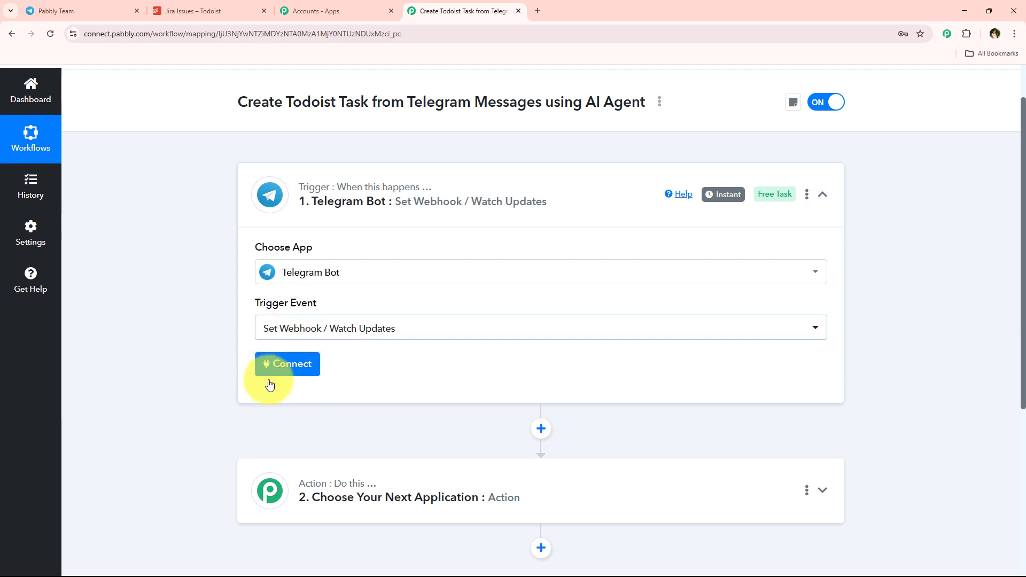
pyautogui.click(309, 368)
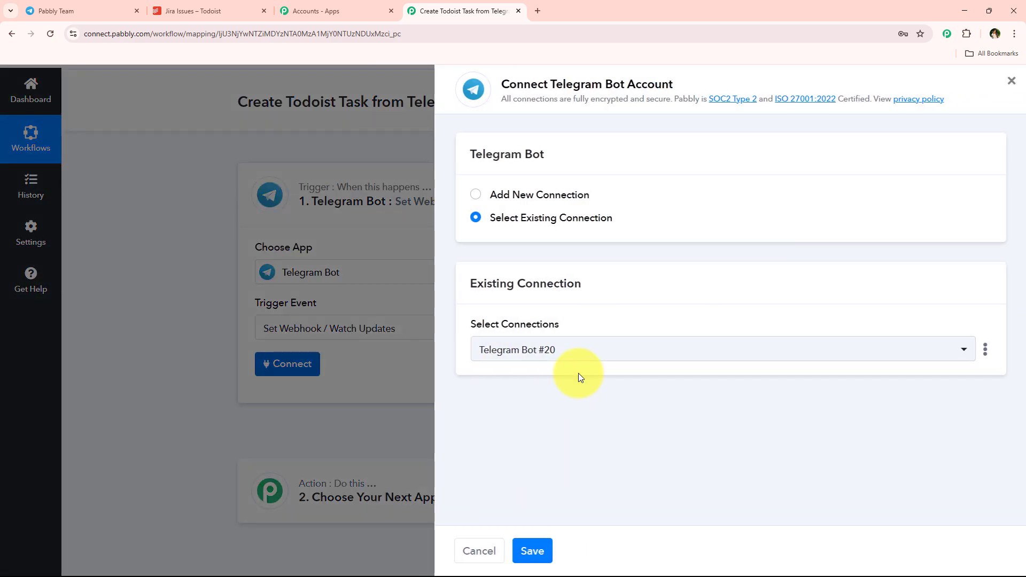
pyautogui.click(493, 194)
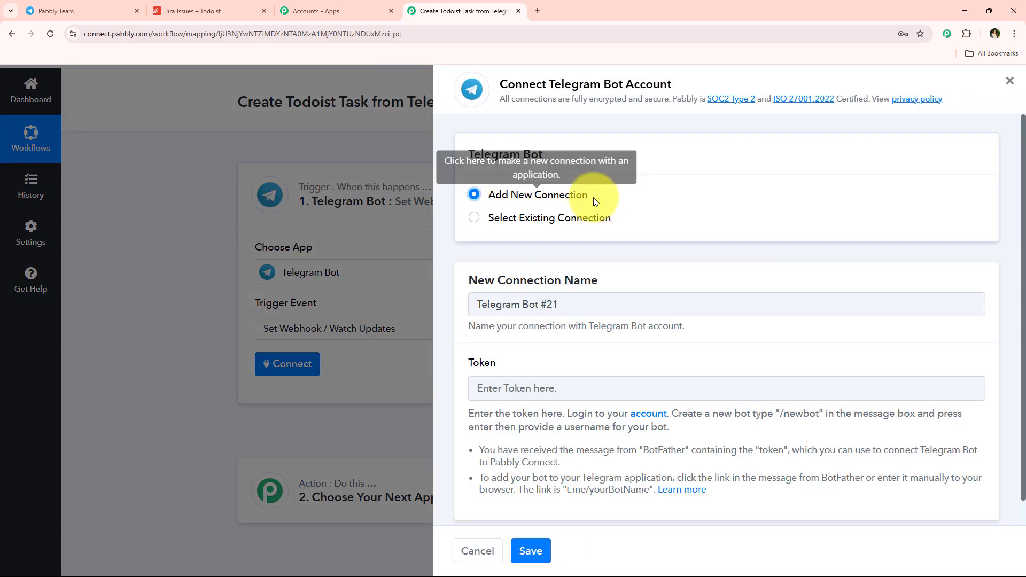
pyautogui.click(502, 220)
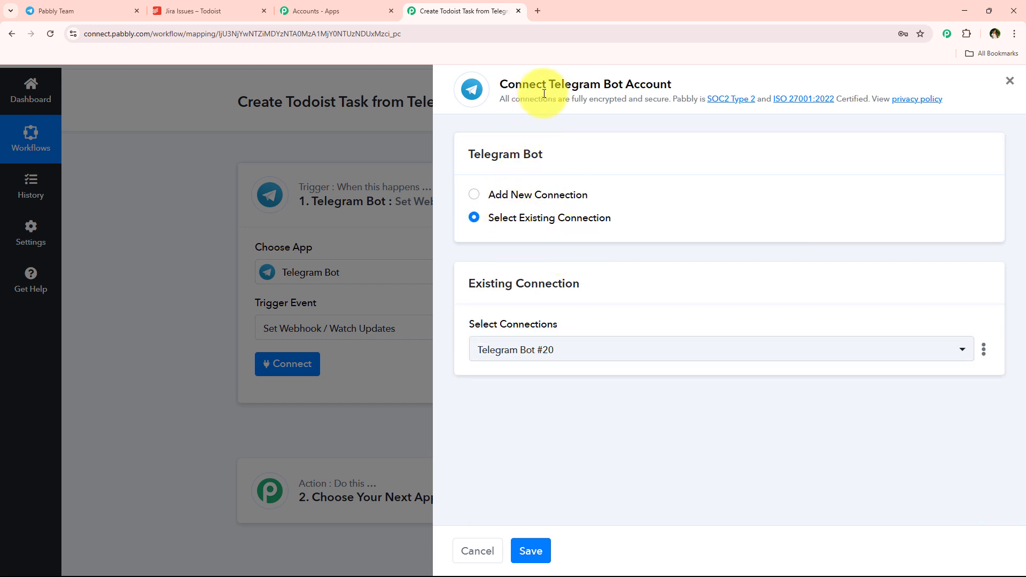
pyautogui.moveTo(549, 85); pyautogui.dragTo(675, 87)
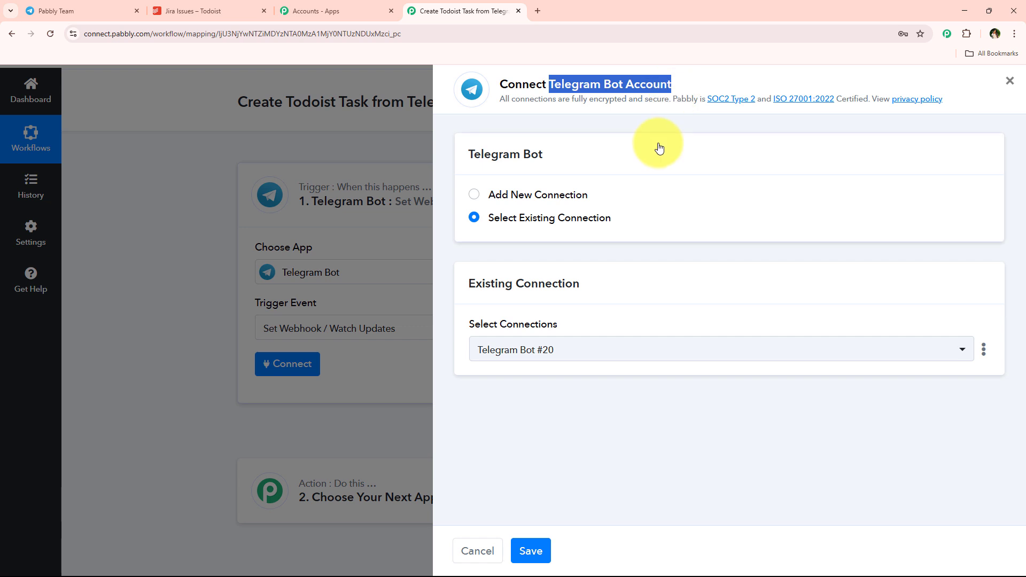
pyautogui.click(653, 124)
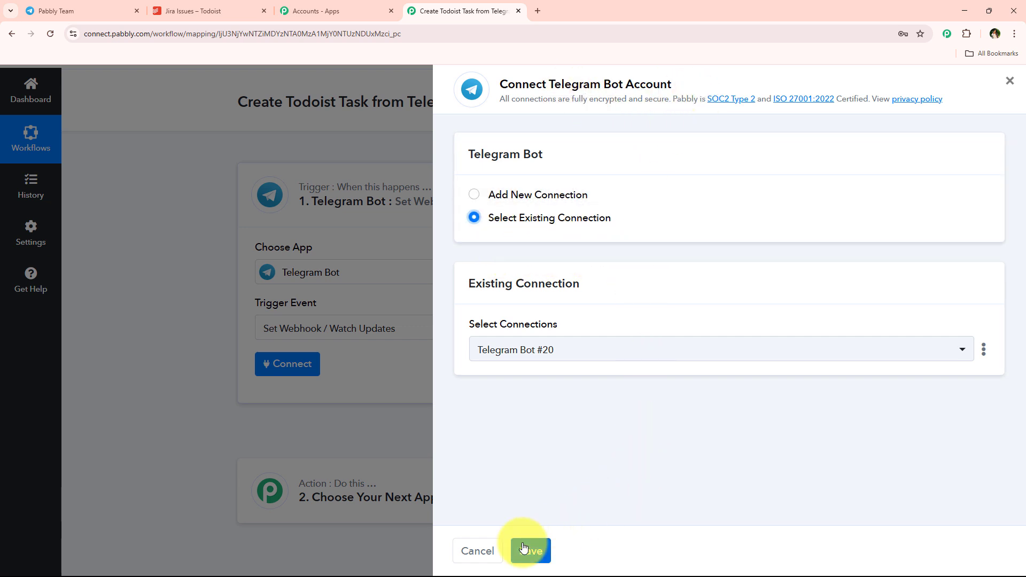
pyautogui.click(553, 194)
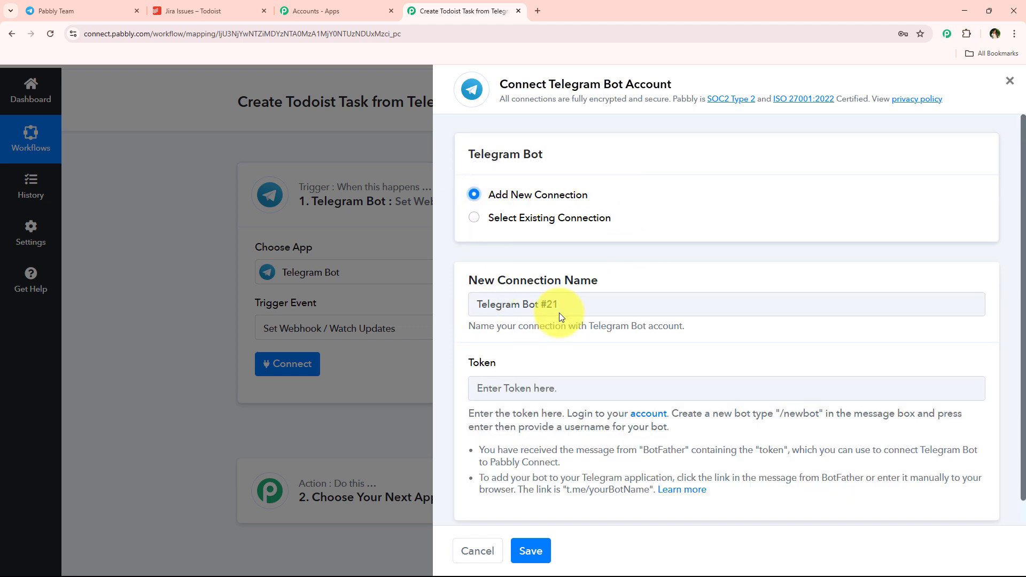
pyautogui.scroll(-1, 567, 305)
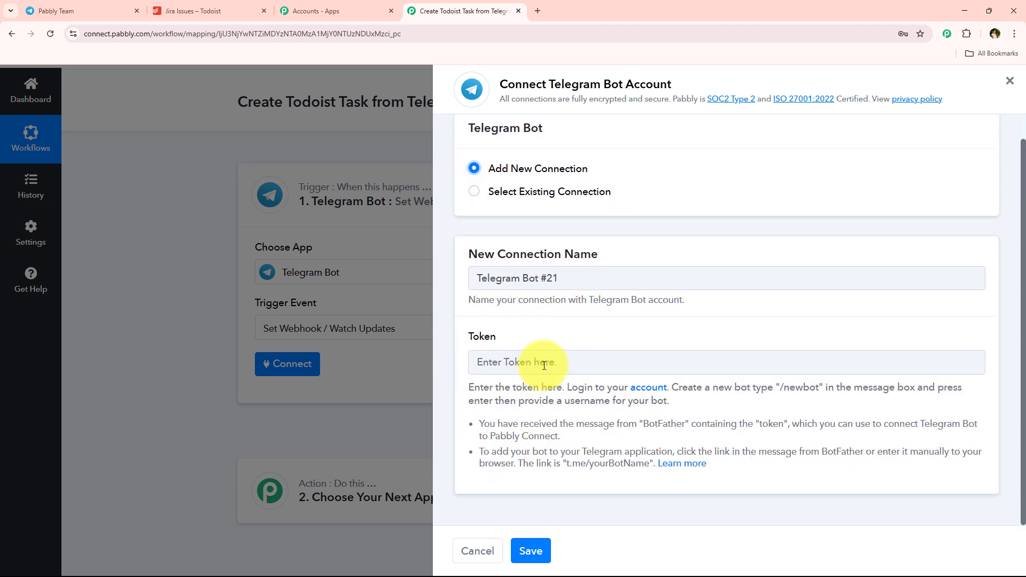
# - Switch to Telegram, search for "Bot", and start a chat with the verified BotFather
pyautogui.click(69, 10)
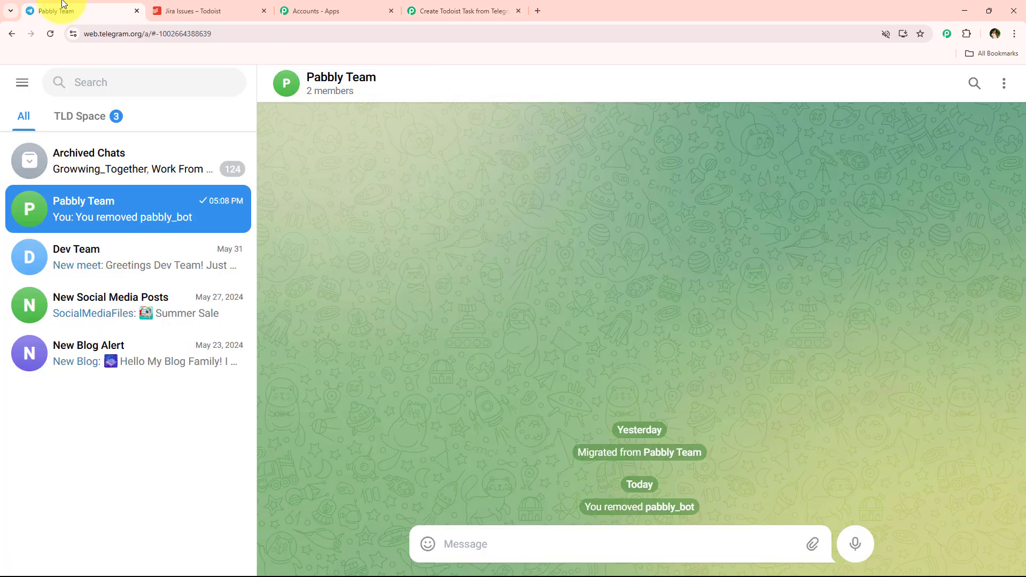
pyautogui.click(170, 74)
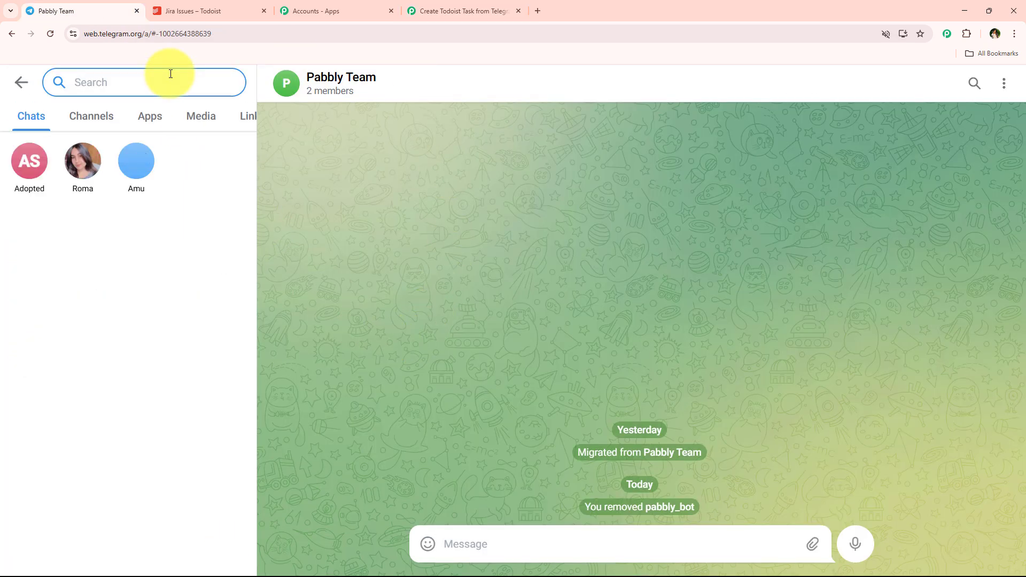
pyautogui.write('B')
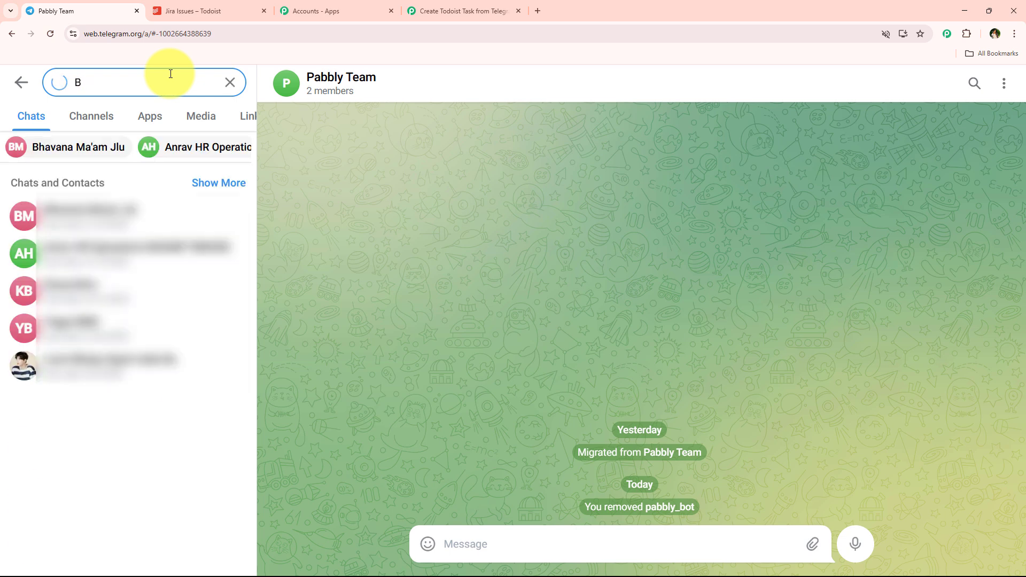
pyautogui.write('ot')
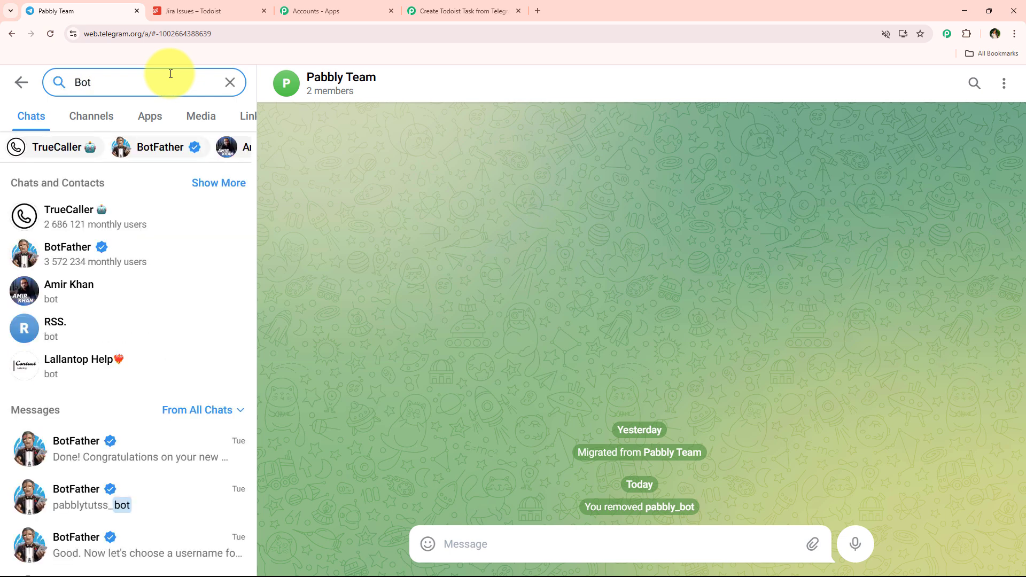
pyautogui.click(137, 251)
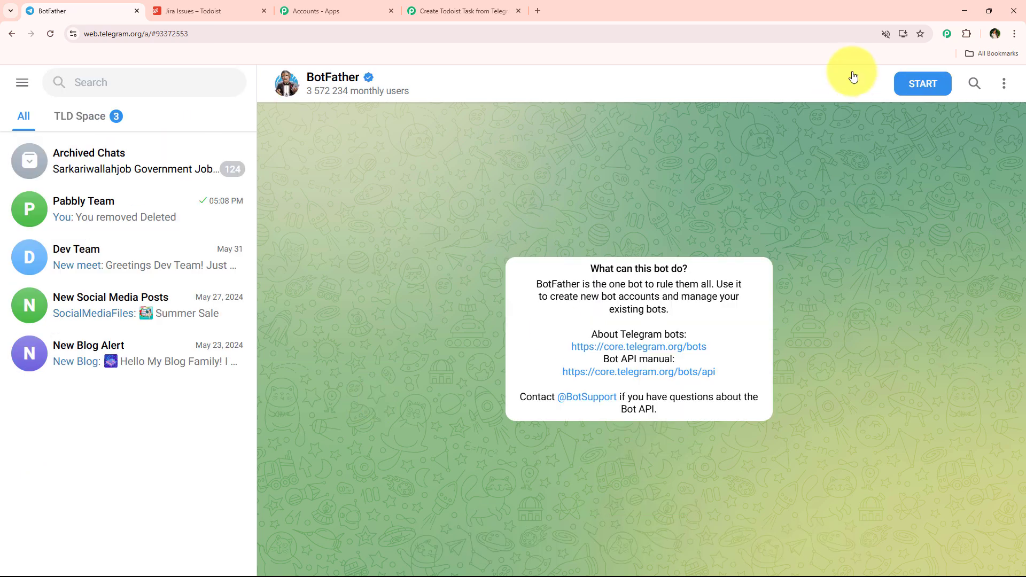
pyautogui.click(913, 84)
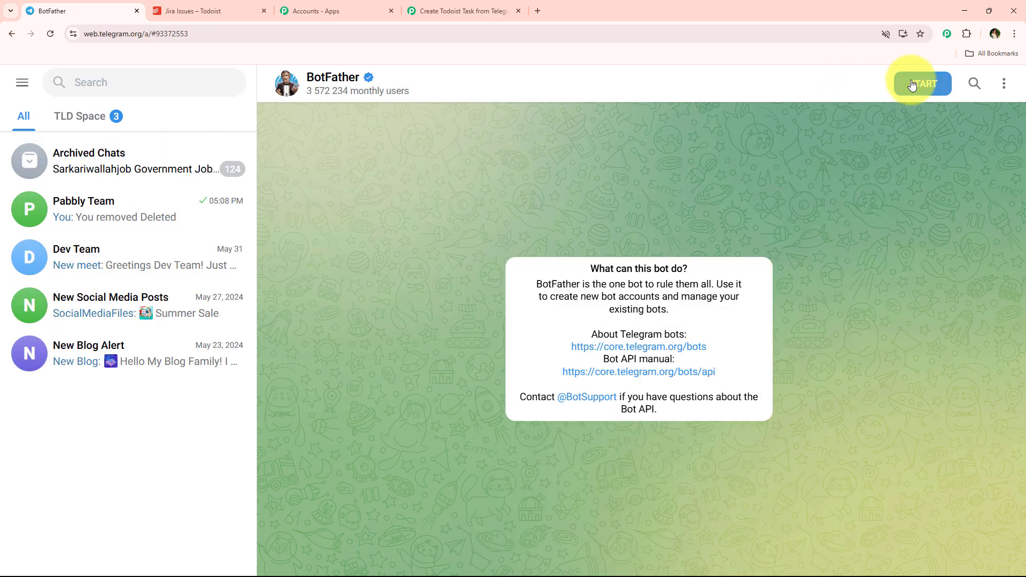
# - Request a new bot from BotFather with /newbot and name it Pabbly
pyautogui.scroll(7, 762, 320)
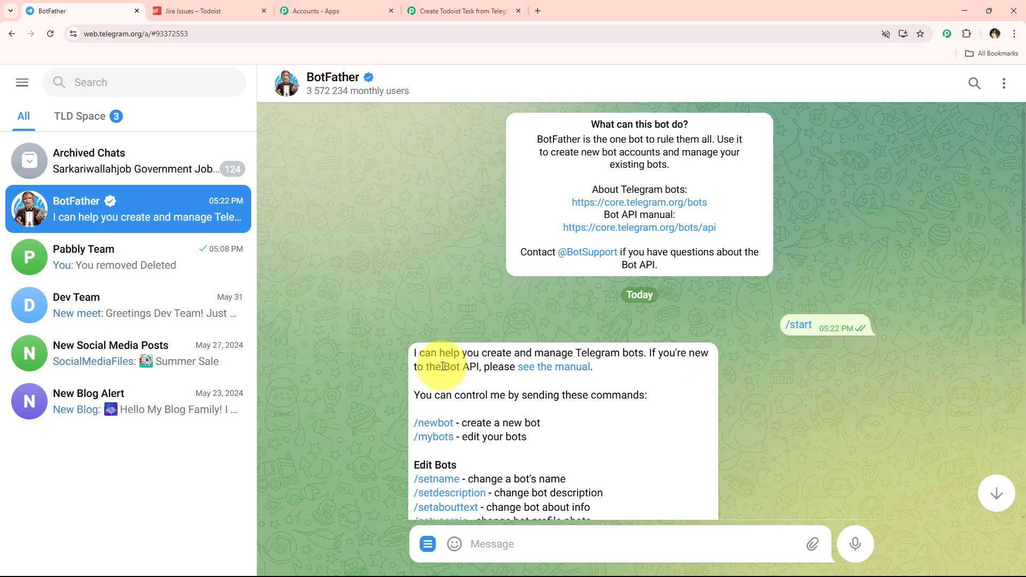
pyautogui.scroll(-7, 386, 423)
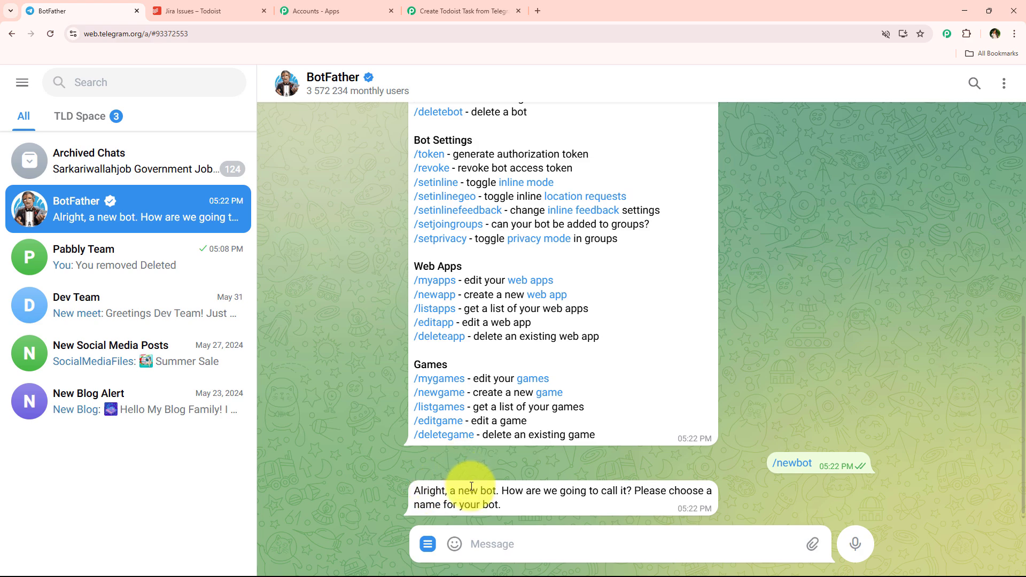
pyautogui.click(487, 537)
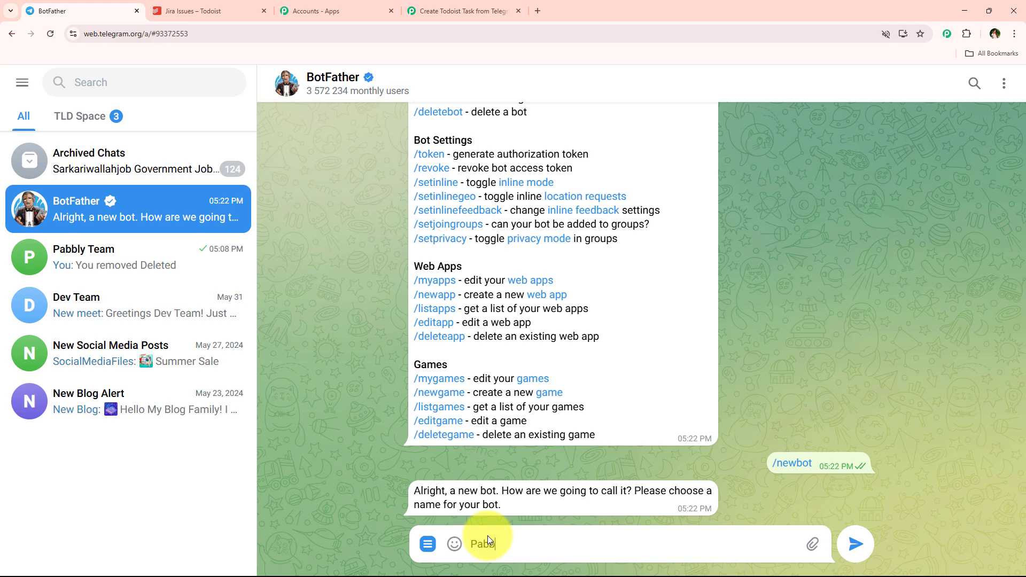
pyautogui.press('Return')
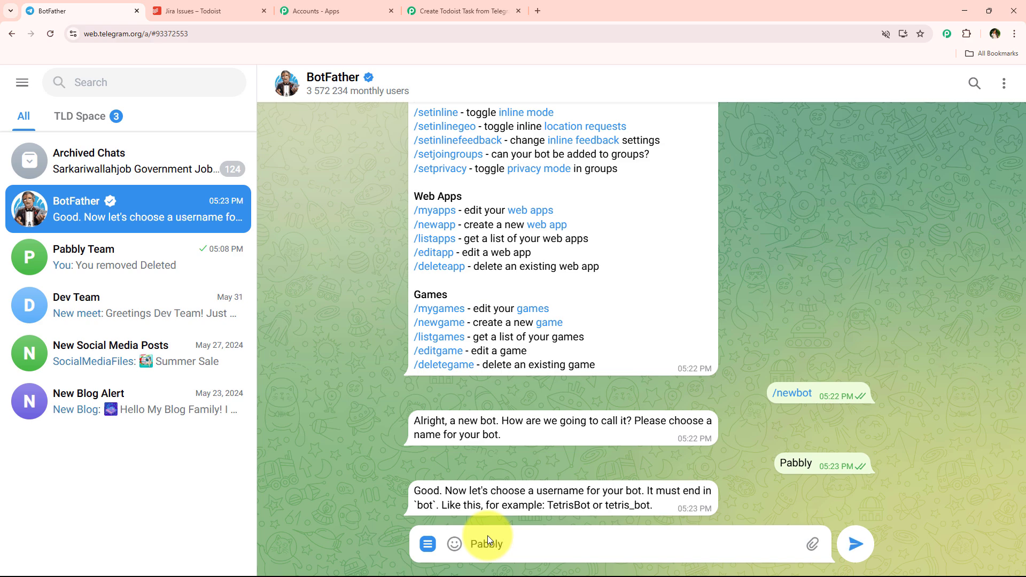
# - Try to register Pabbly_bot as the new bot's username
pyautogui.write('t')
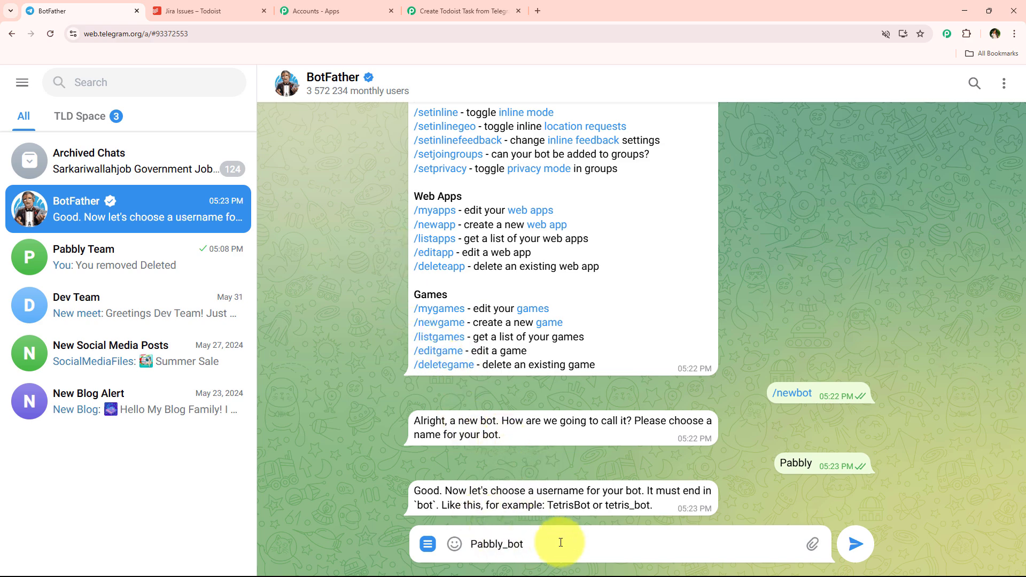
pyautogui.click(529, 544)
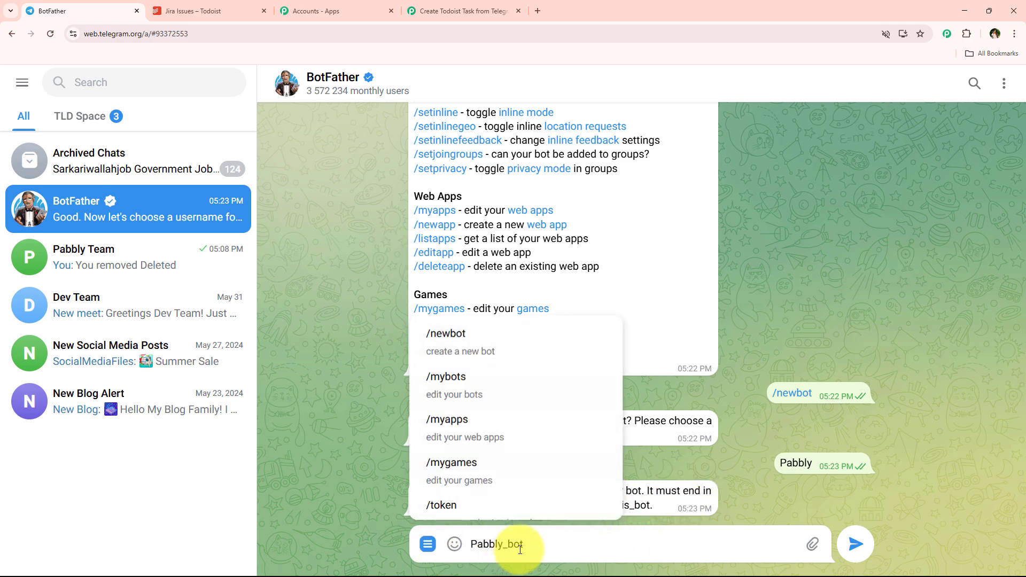
pyautogui.press('Return')
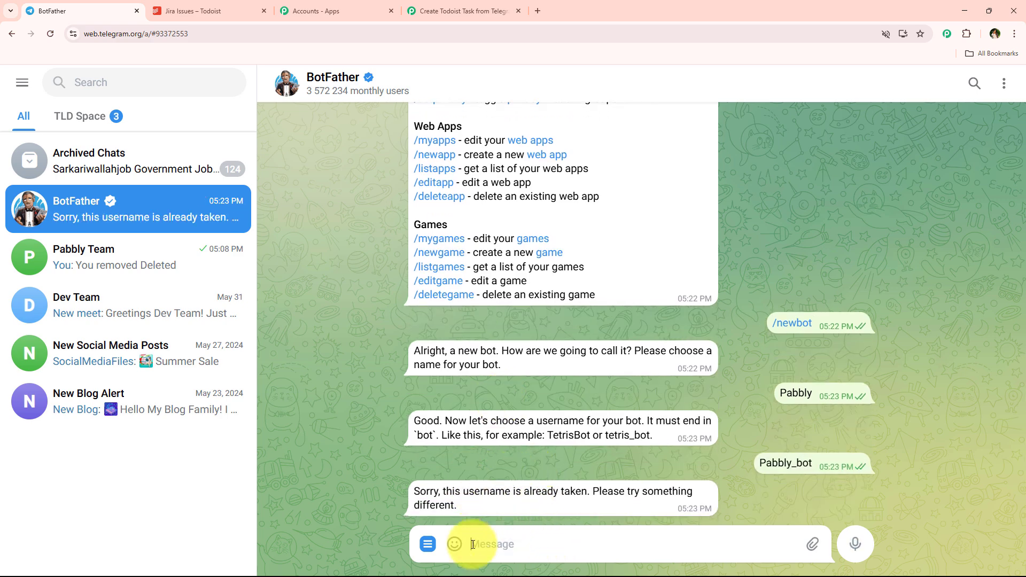
# - Register Pabblyy_bot as the new bot's username
pyautogui.moveTo(456, 546)
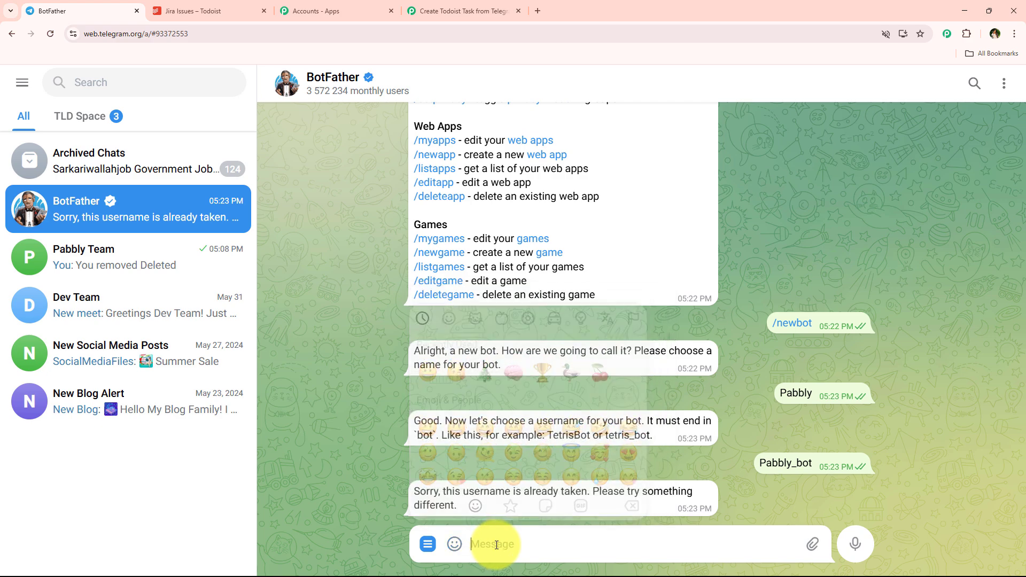
pyautogui.write('Pabblyy_bot')
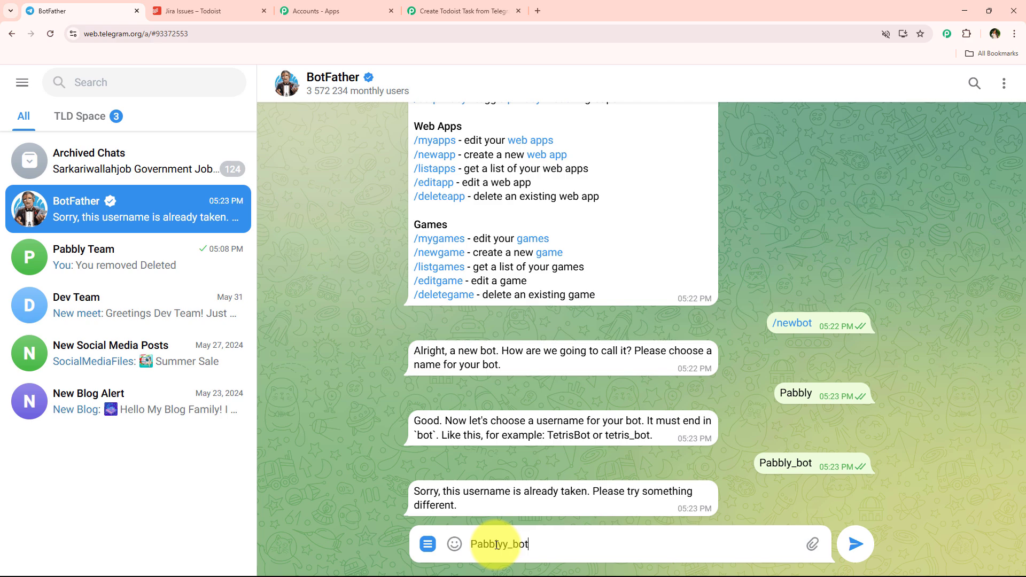
pyautogui.press('Return')
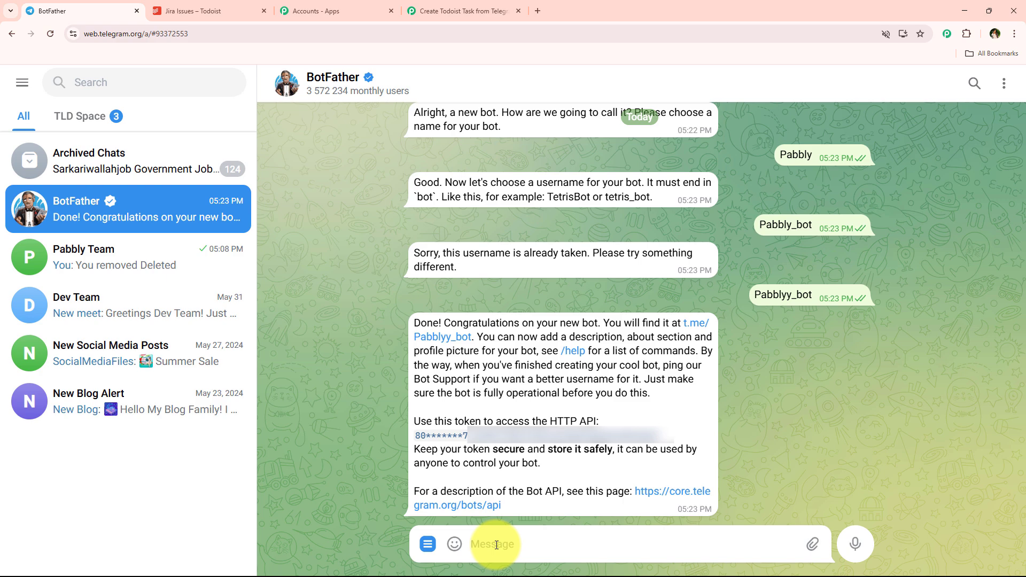
# - Copy the new bot's API token from BotFather, paste it into the Token field in Pabbly Connect, and save the connection
pyautogui.click(491, 436)
pyautogui.click(455, 11)
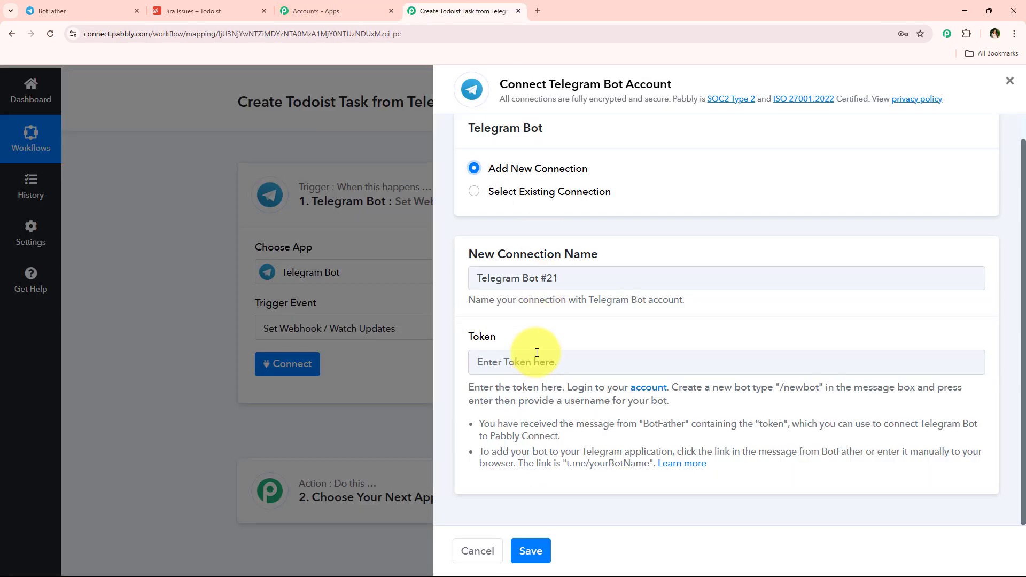
pyautogui.click(536, 353)
pyautogui.rightClick(580, 385)
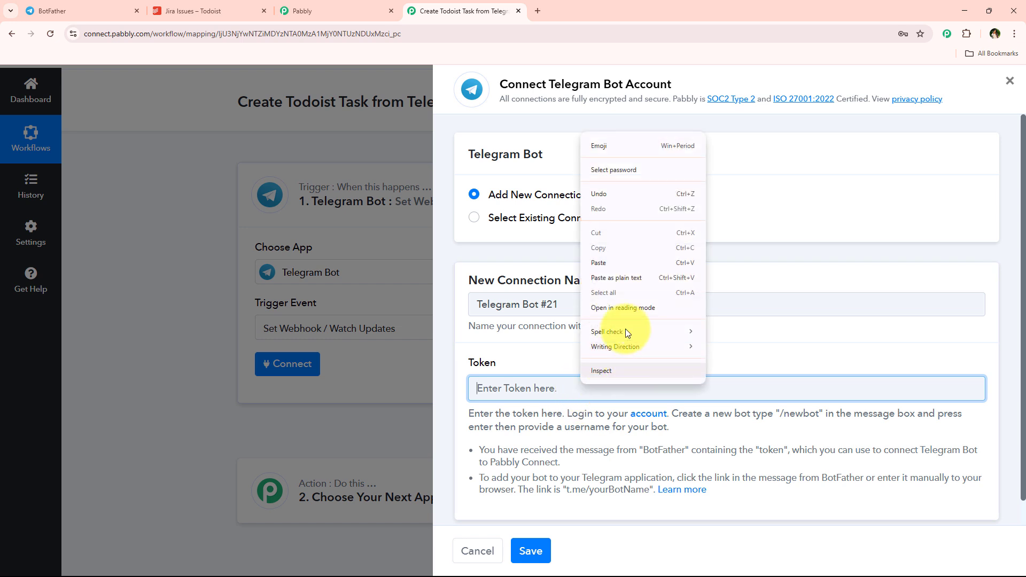
pyautogui.click(630, 278)
pyautogui.click(530, 551)
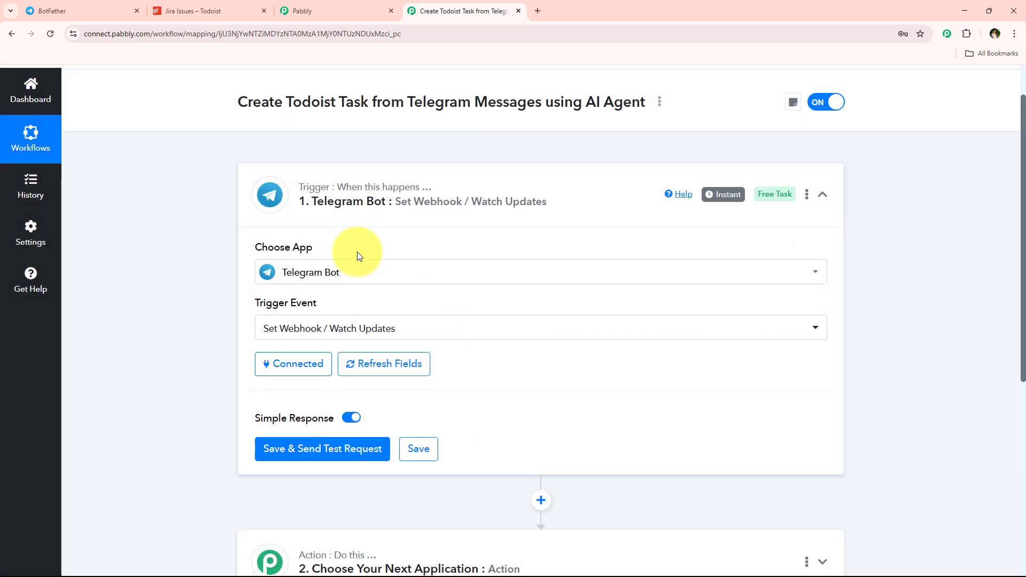
# - Save the Telegram Bot trigger and send a test request to start waiting for a response
pyautogui.scroll(-1, 215, 359)
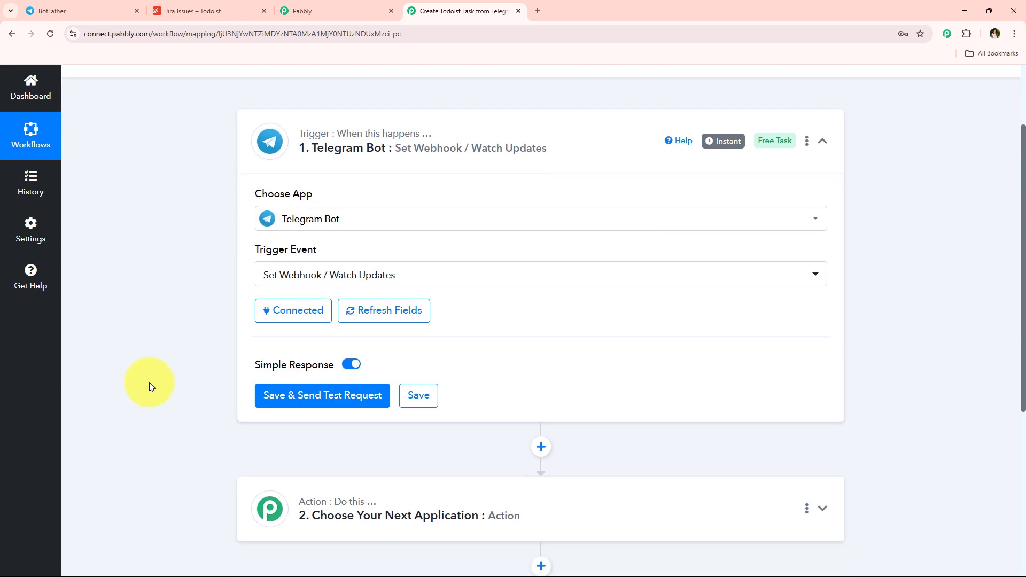
pyautogui.click(332, 395)
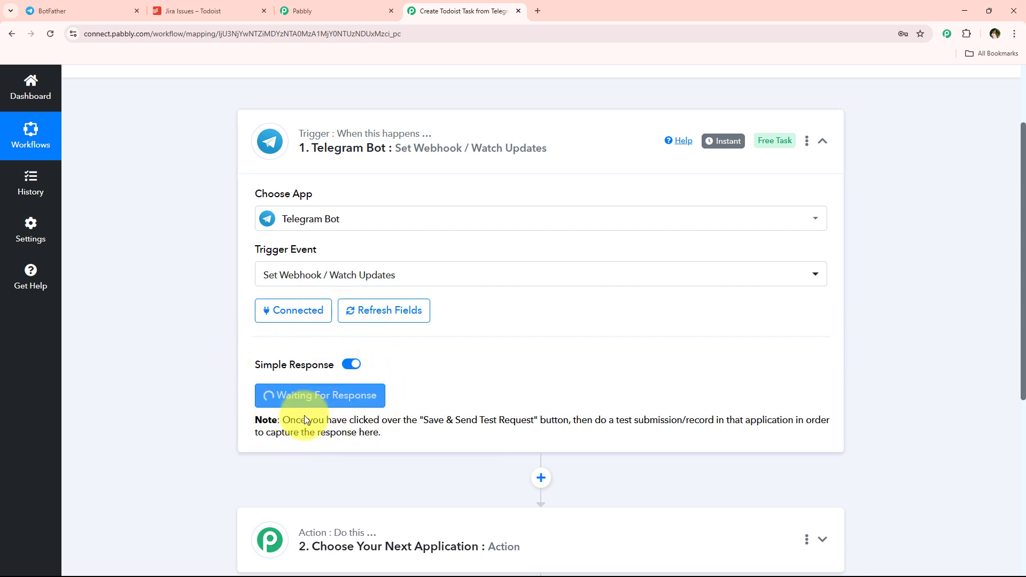
pyautogui.moveTo(595, 421); pyautogui.dragTo(715, 423)
pyautogui.click(282, 396)
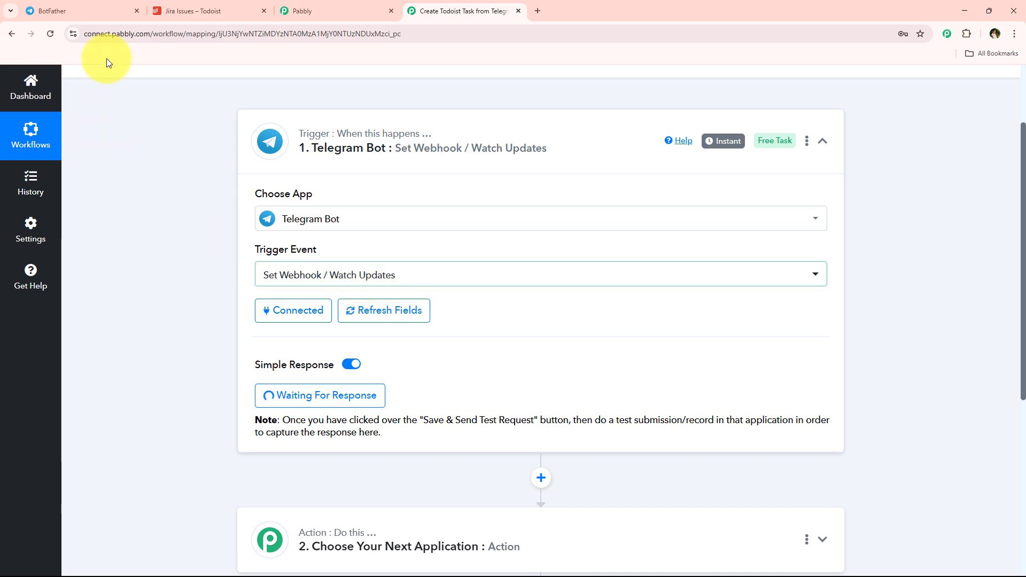
# - In Telegram, add the Pabbly bot (pabblyy_bot) as a member of the Pabbly Team group
pyautogui.click(96, 18)
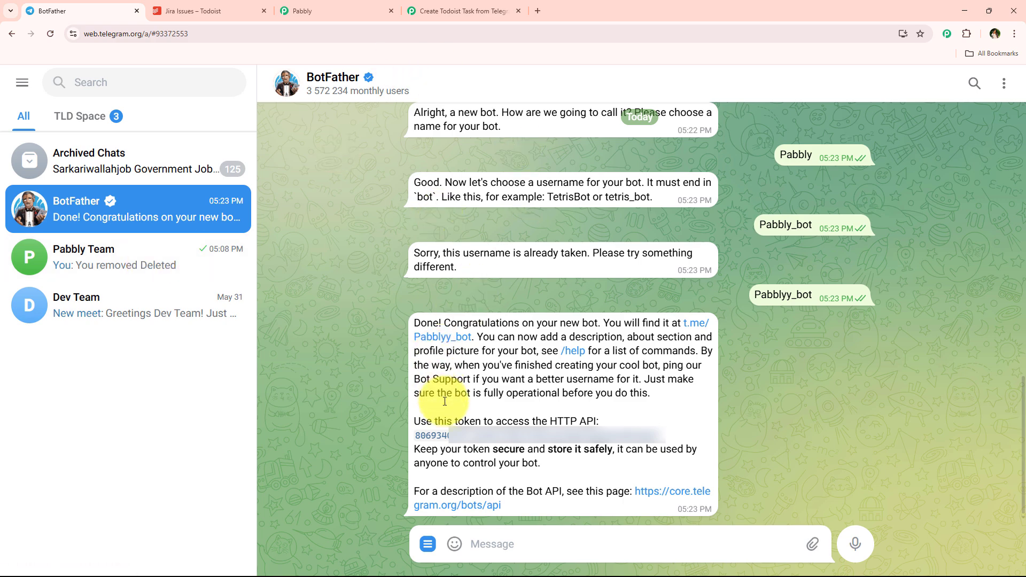
pyautogui.click(128, 277)
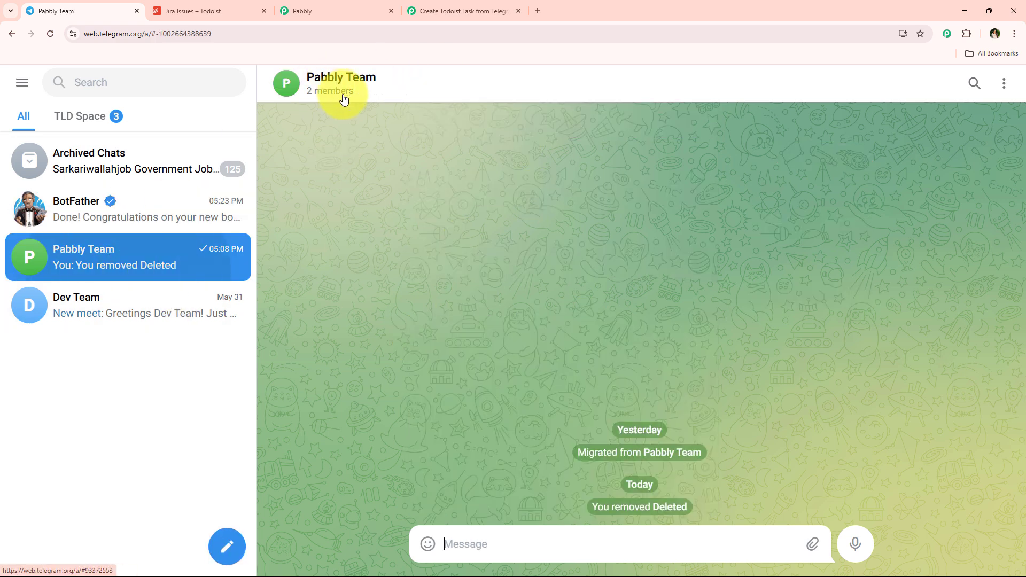
pyautogui.click(339, 95)
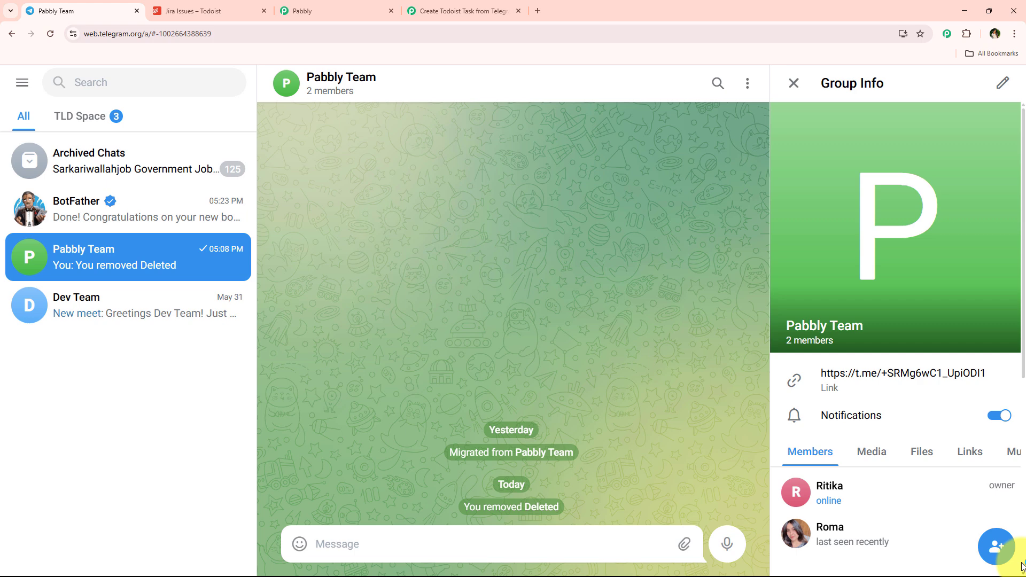
pyautogui.click(996, 546)
pyautogui.click(839, 117)
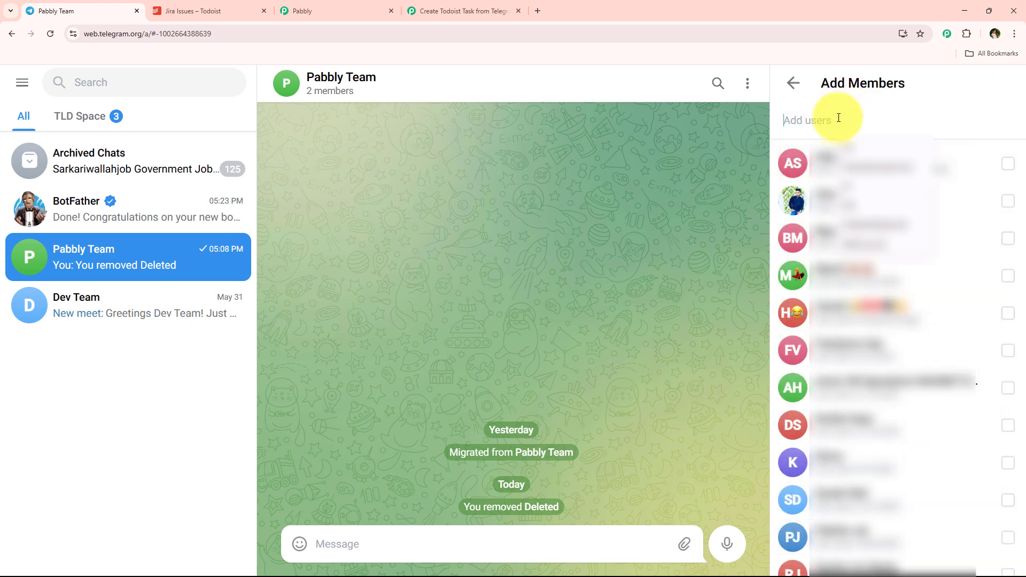
pyautogui.write('pabb')
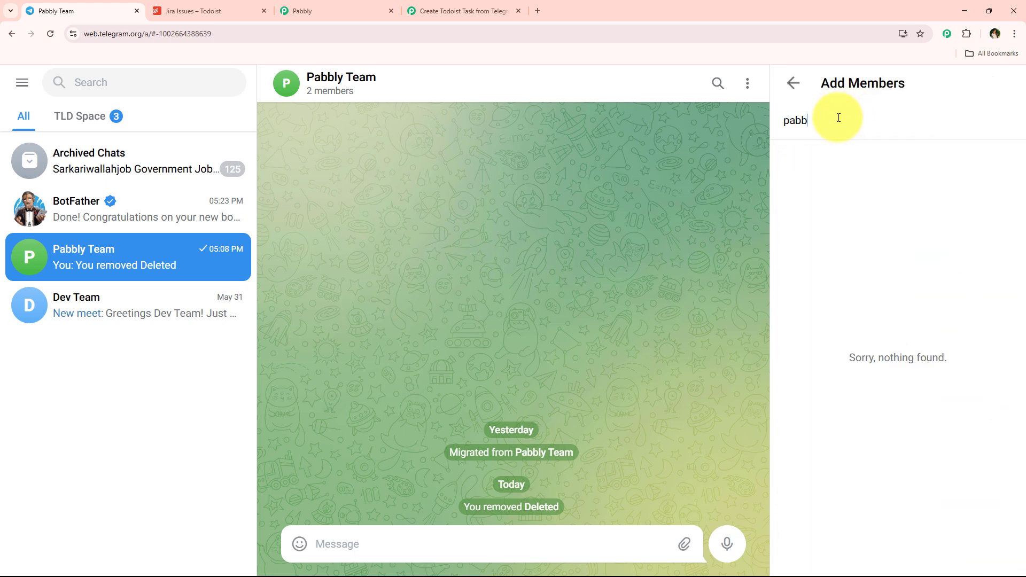
pyautogui.write('lyy')
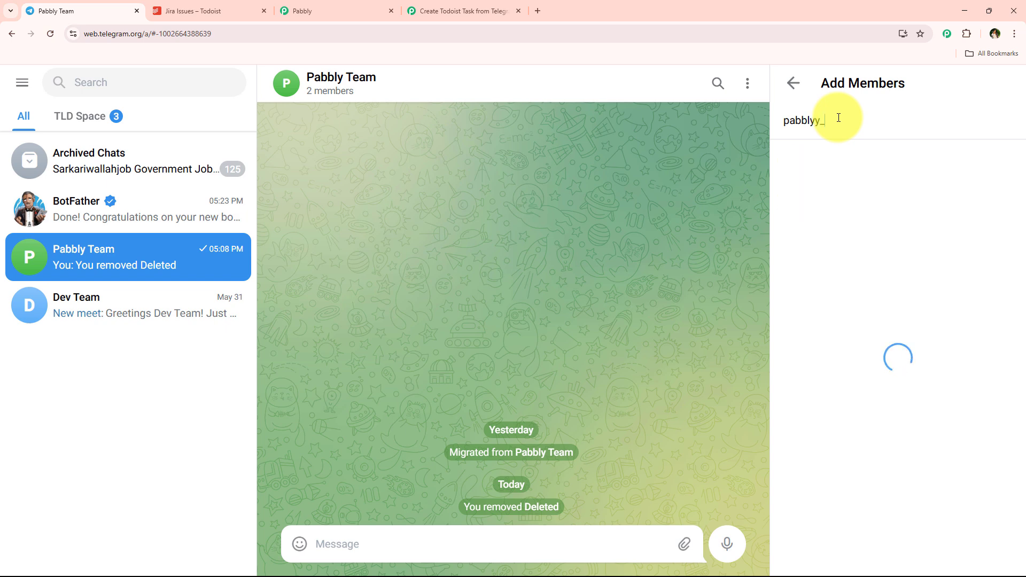
pyautogui.write('_bot')
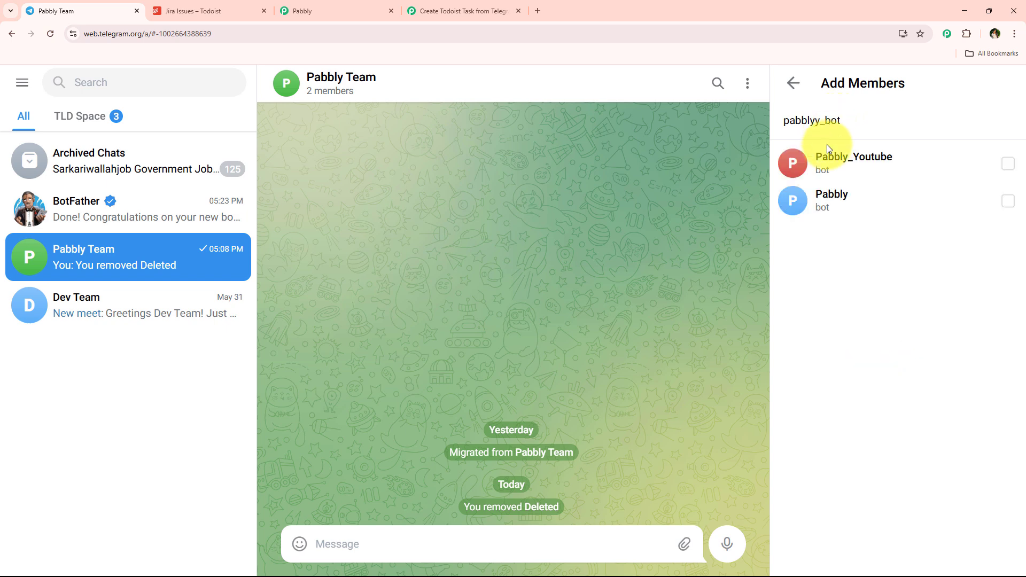
pyautogui.click(905, 197)
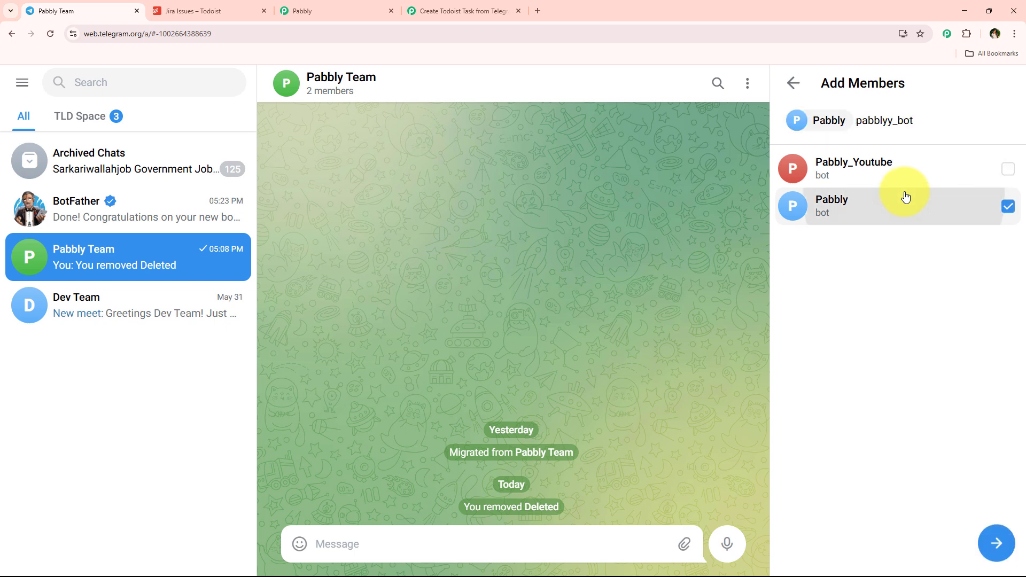
pyautogui.click(1000, 545)
pyautogui.scroll(-3, 892, 405)
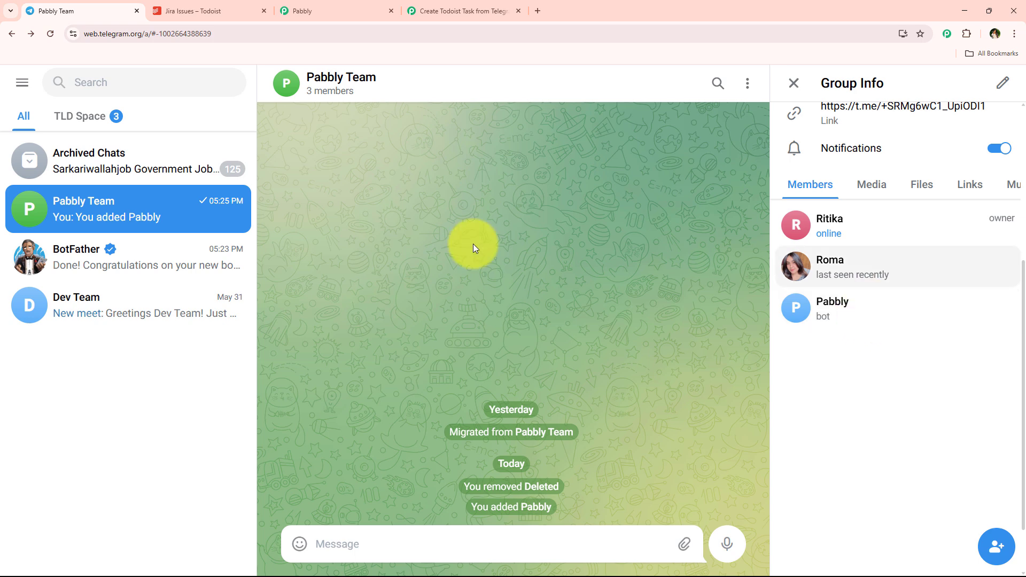
pyautogui.click(794, 83)
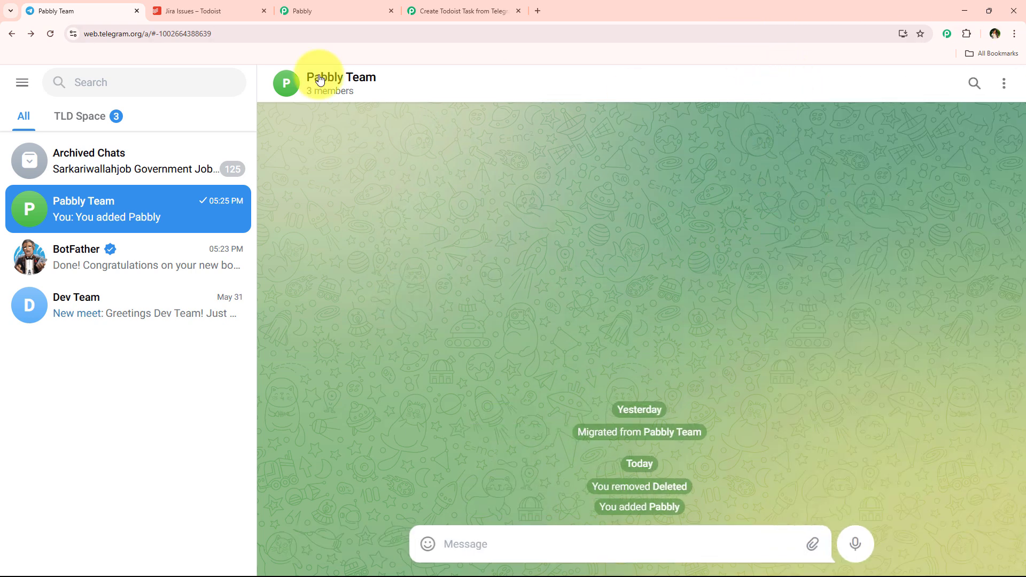
# - Reopen the Pabbly Team group info and reload Telegram to check the bot in the member list
pyautogui.click(367, 95)
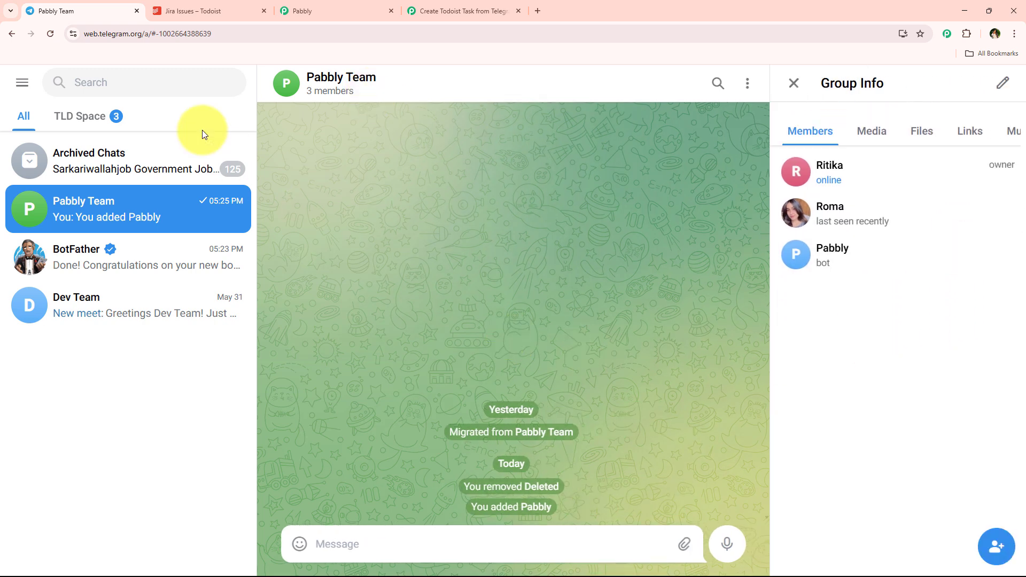
pyautogui.scroll(2, 837, 189)
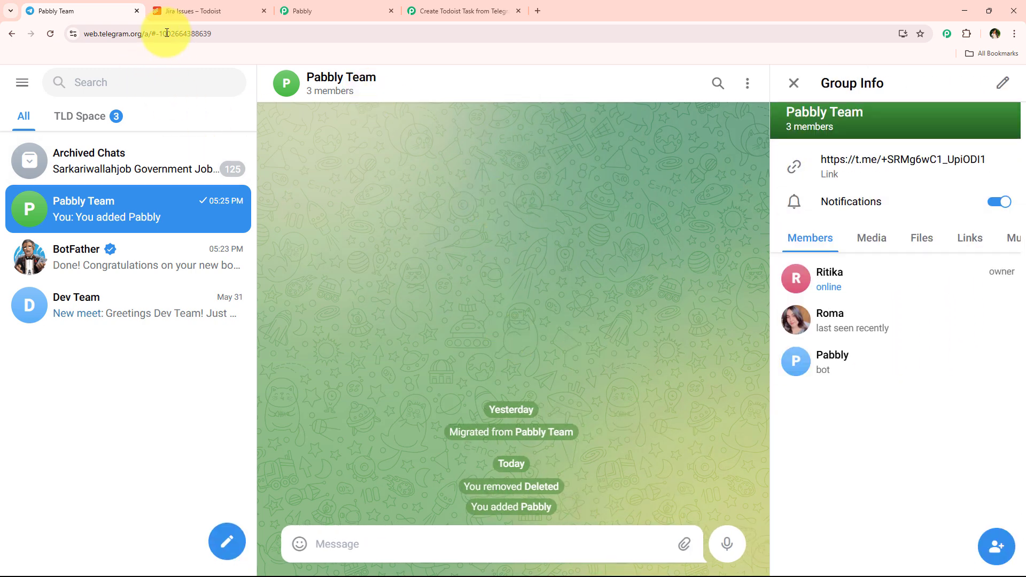
pyautogui.click(46, 34)
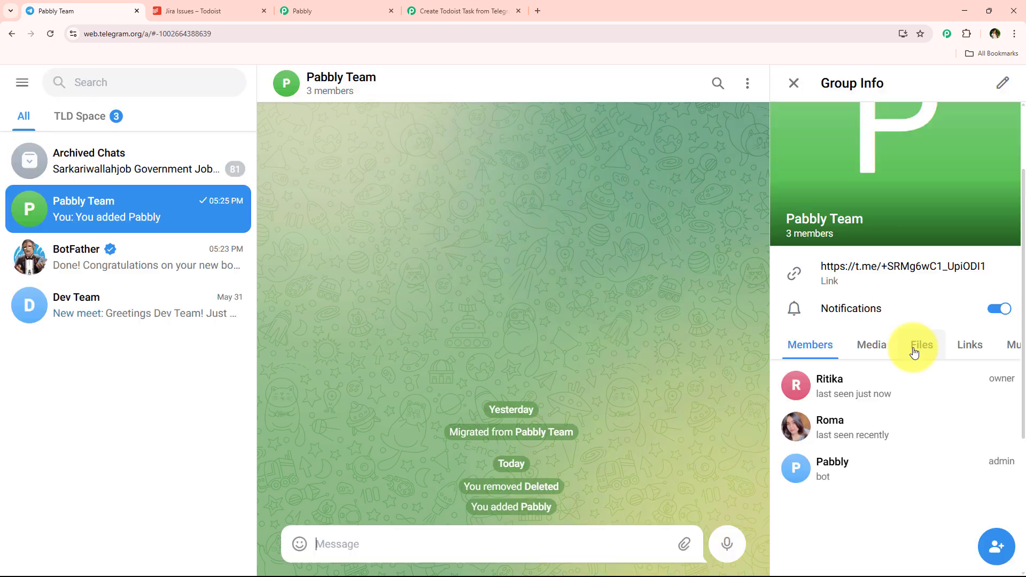
# - In the Pabbly Team group, send a message asking to finalize the sprint backlog by Friday, June 13 2025, send the weekly client update, and review feature requests
pyautogui.scroll(-4, 870, 362)
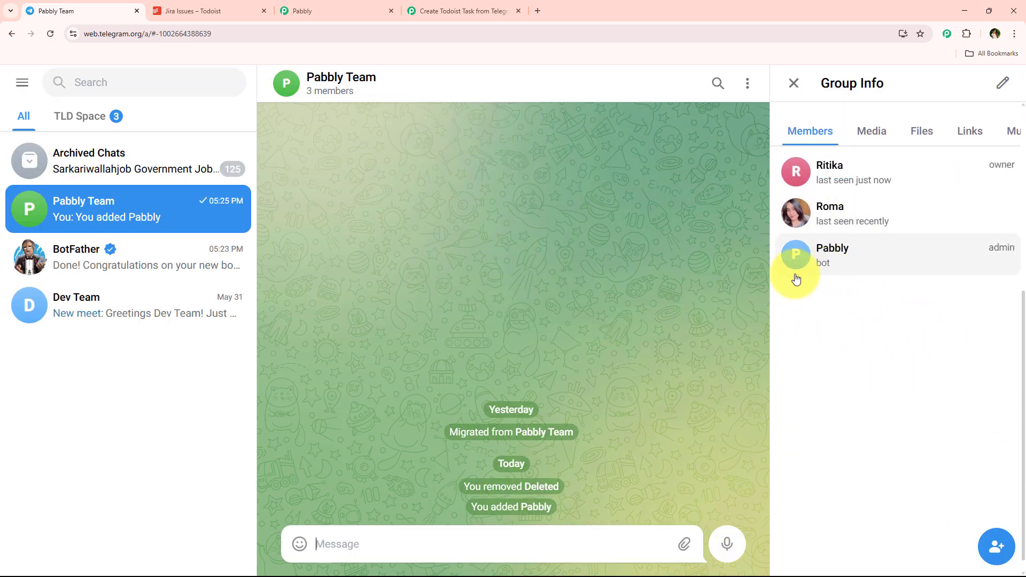
pyautogui.click(794, 82)
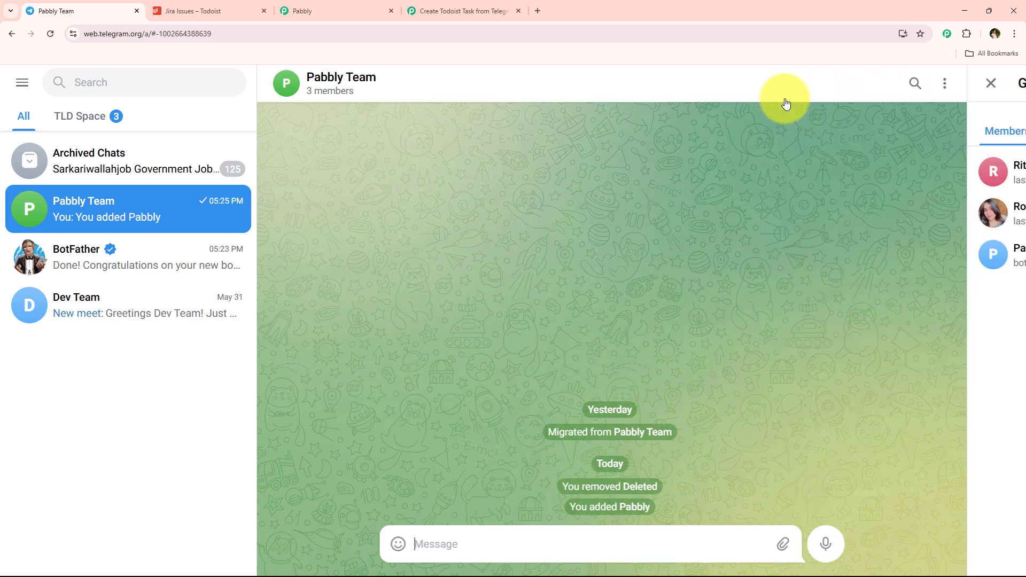
pyautogui.click(459, 544)
pyautogui.write('Hey team, Please ensure the sprint backlog is finalized by end of day Friday, June 13 2025. Also, we need to send the weekly update to the client covering progress on API integration and UI feedback. Don’t forget to review the new feature requests logged in the feedback tracker. Let’s make sure everything is updated before our Monday stand-up.')
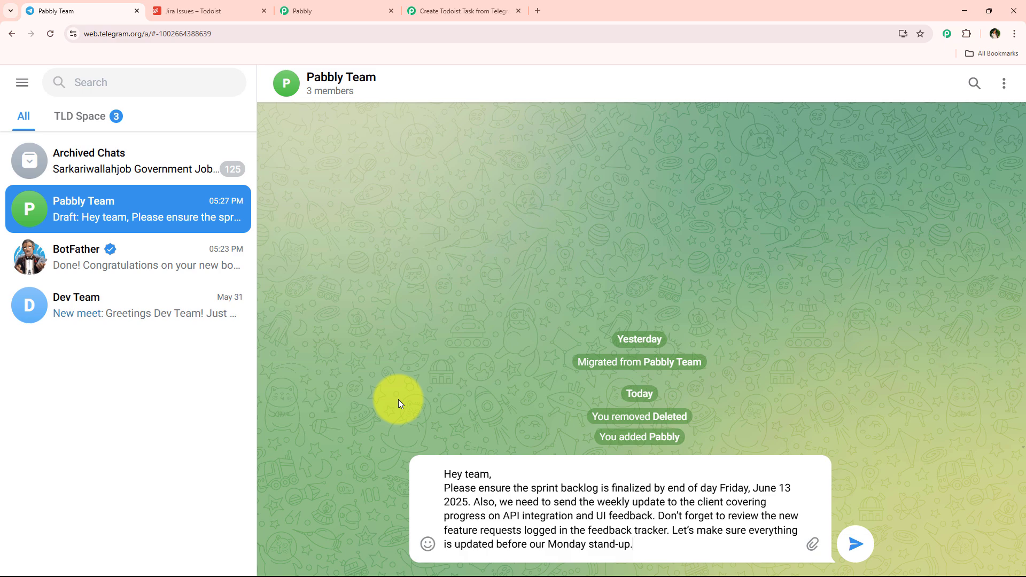
pyautogui.press('Return')
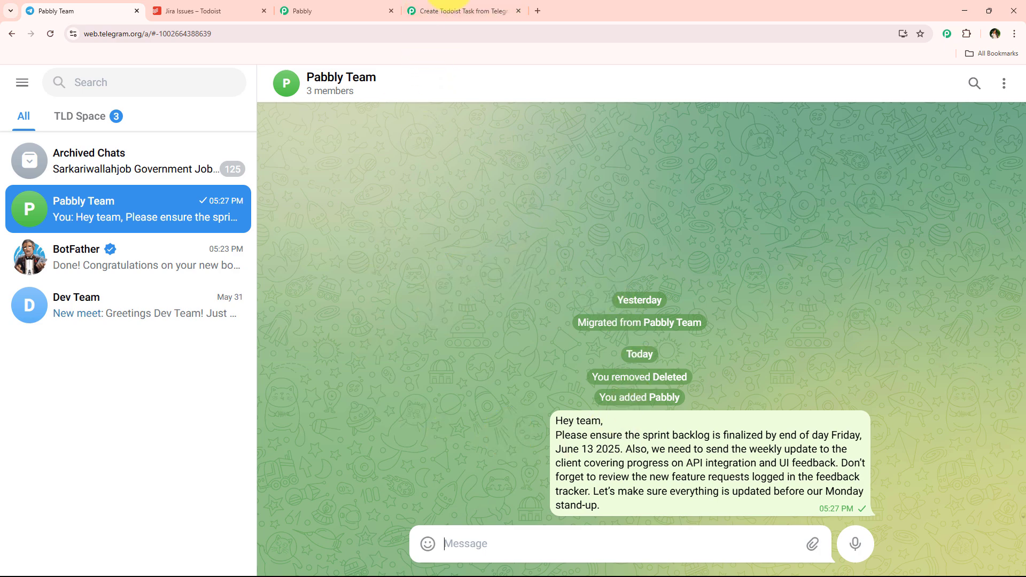
# - Switch to the Pabbly Connect workflow and examine the full Message Text in the Telegram trigger's received response
pyautogui.click(449, 10)
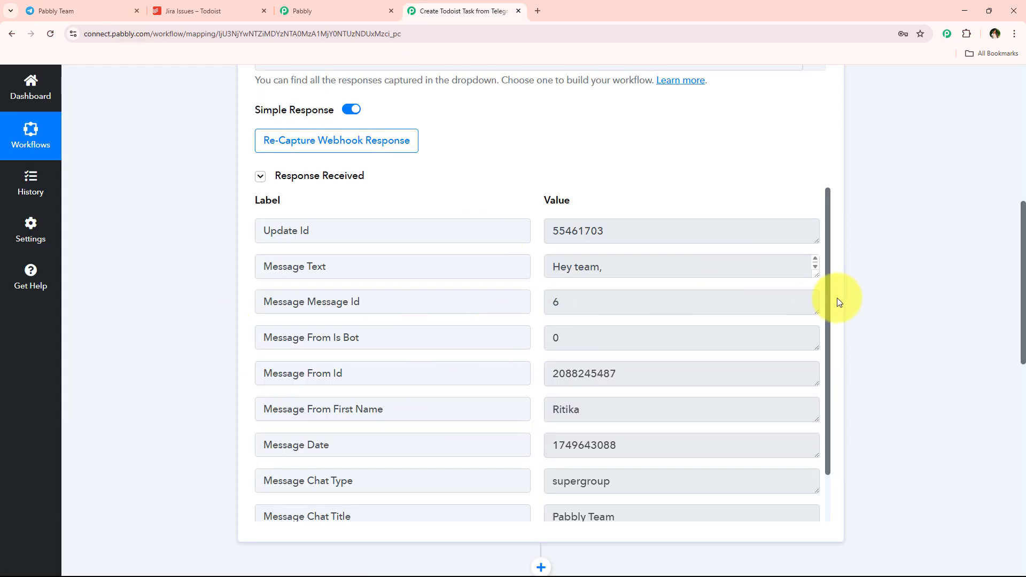
pyautogui.moveTo(818, 275); pyautogui.dragTo(816, 461)
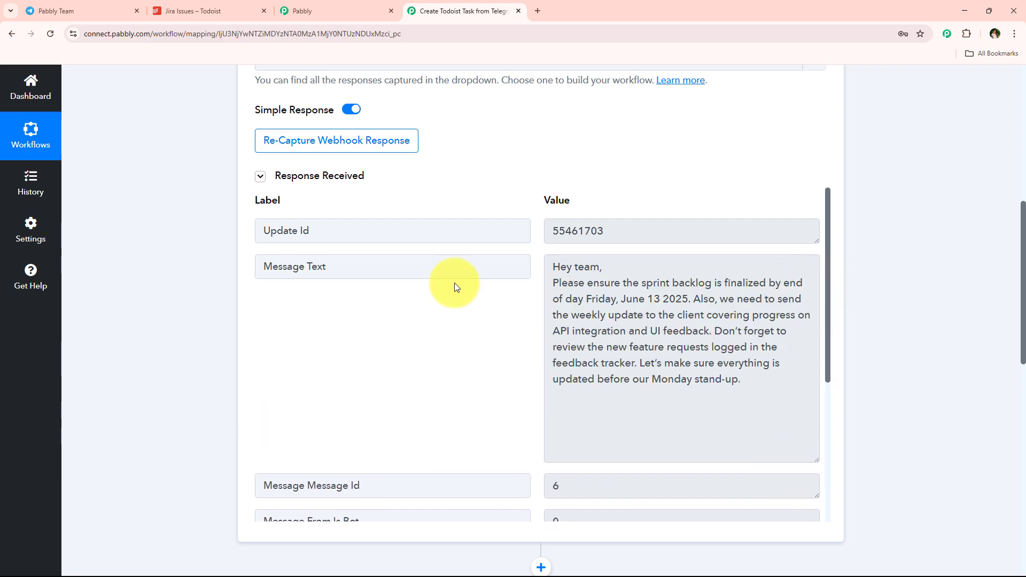
pyautogui.click(310, 11)
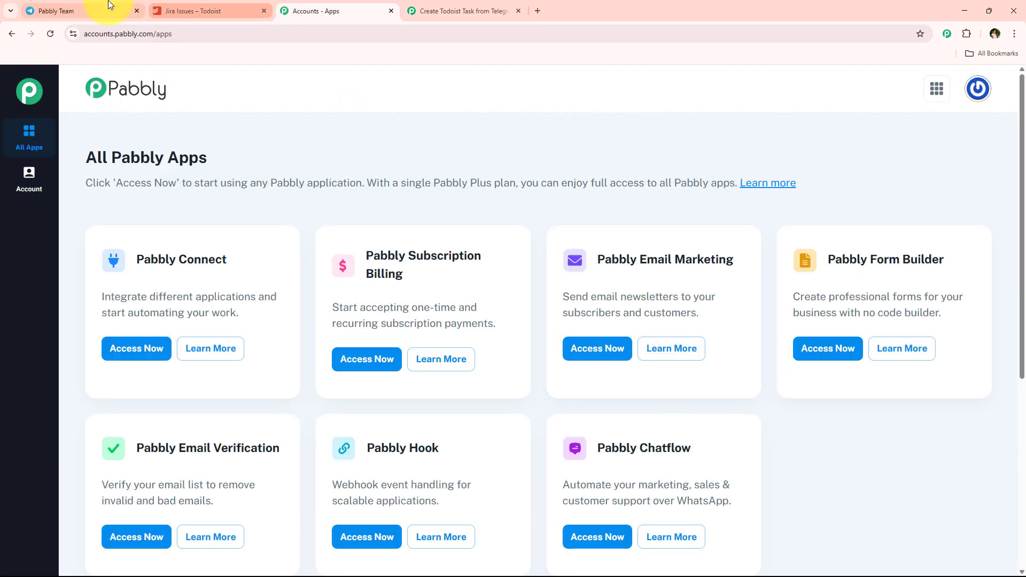
pyautogui.click(108, 6)
pyautogui.click(430, 10)
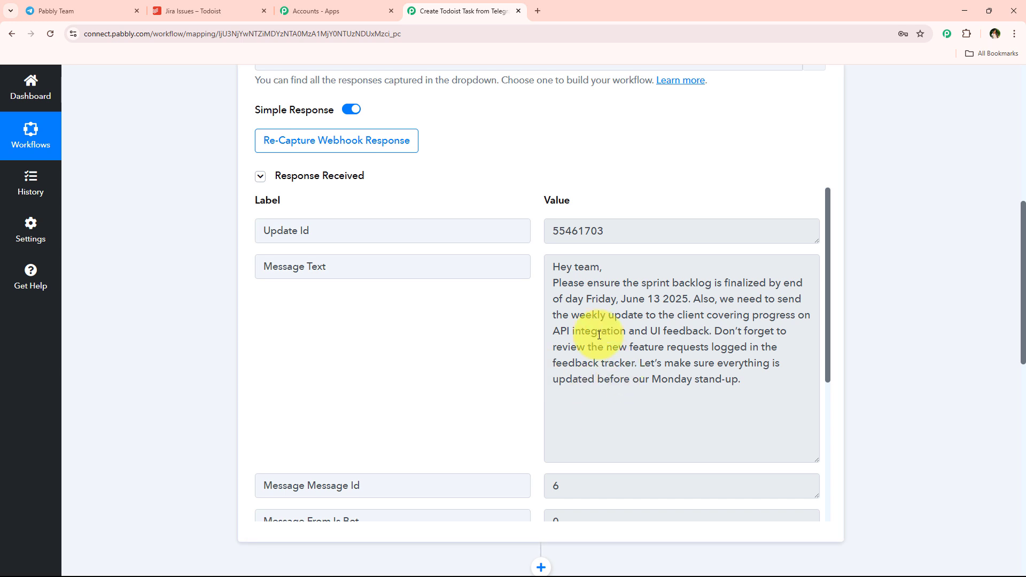
pyautogui.moveTo(552, 267); pyautogui.dragTo(745, 379)
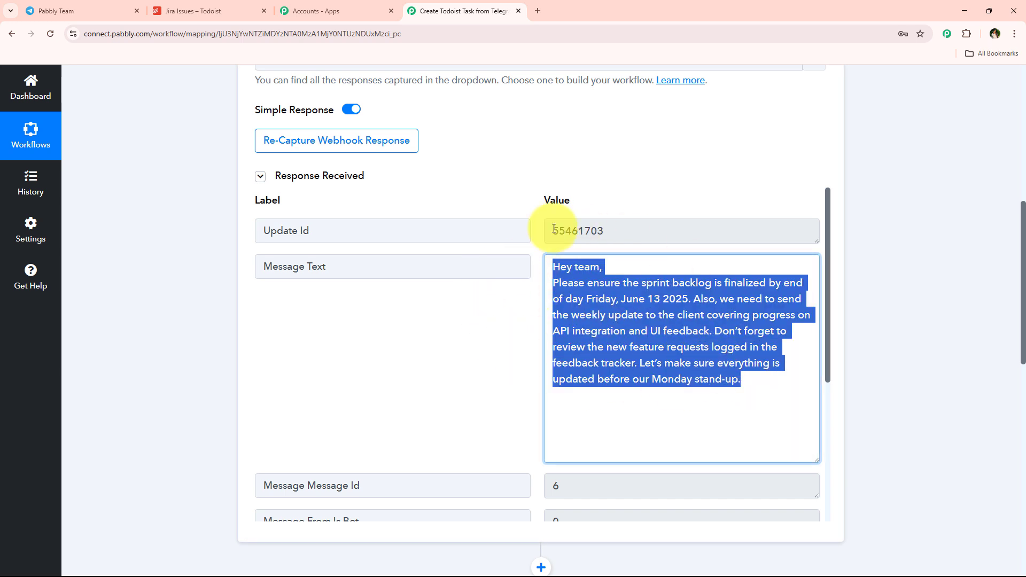
# - Set the workflow's action app to OpenAI (ChatGPT, DALL-E, Whisper) with ChatGPT as the action event
pyautogui.scroll(-4, 177, 339)
pyautogui.click(447, 415)
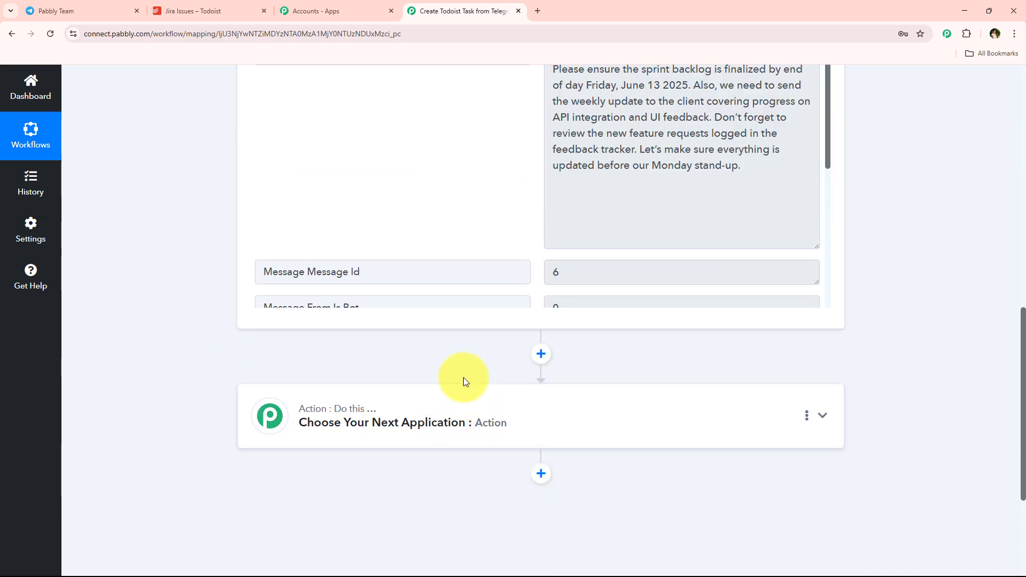
pyautogui.click(432, 405)
pyautogui.scroll(4, 302, 354)
pyautogui.click(359, 298)
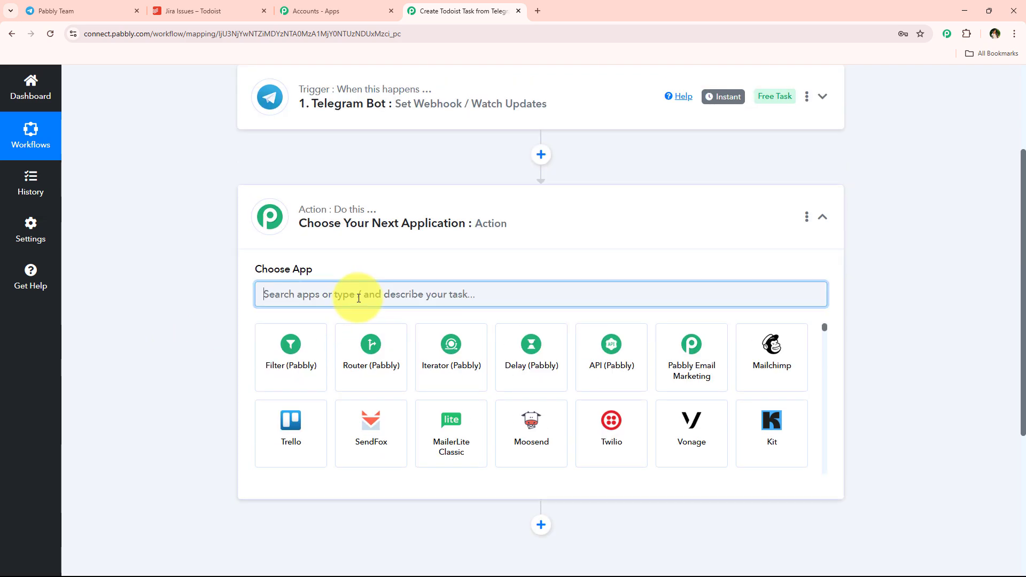
pyautogui.write('Op')
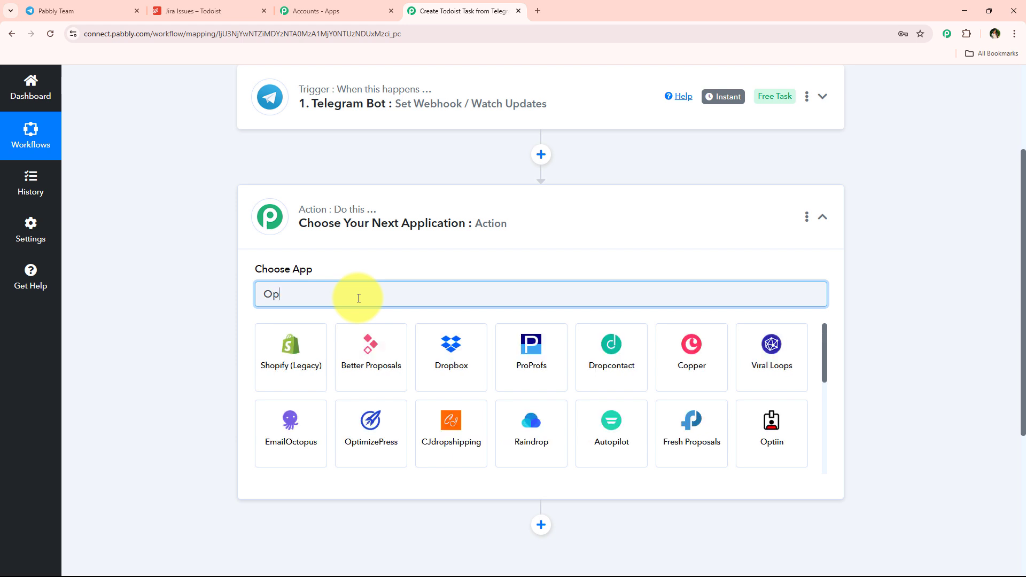
pyautogui.write('en')
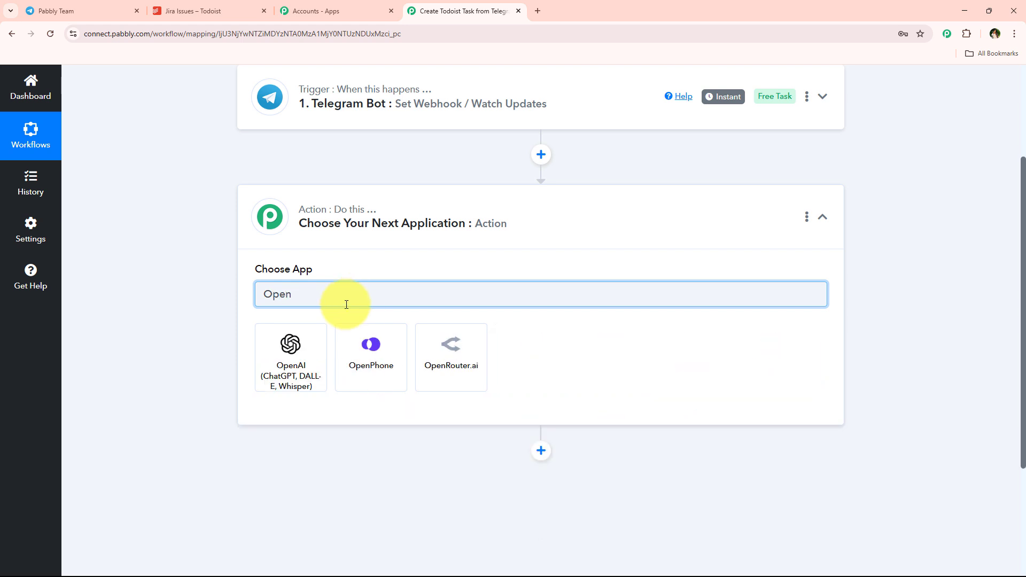
pyautogui.click(293, 336)
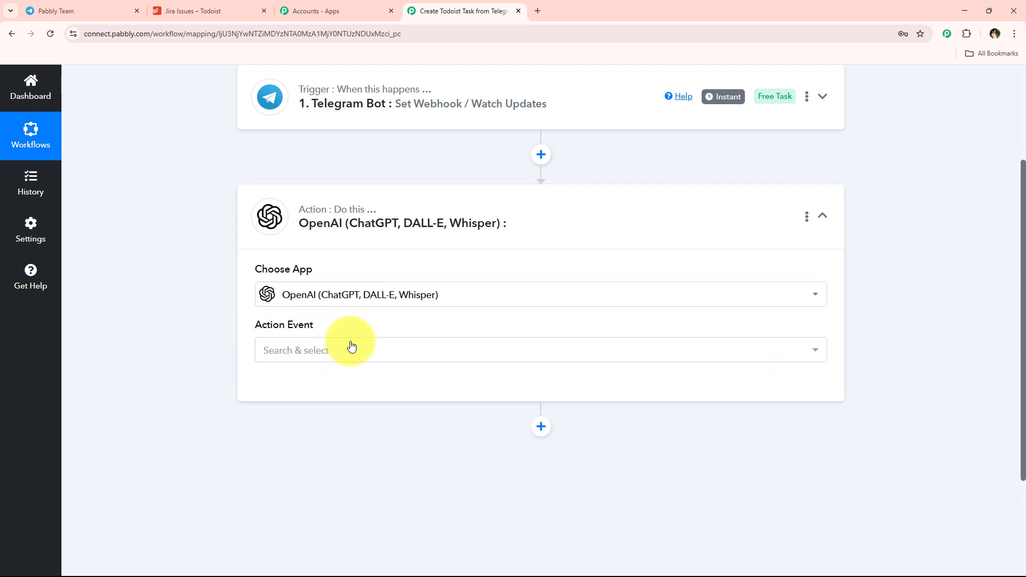
pyautogui.click(357, 361)
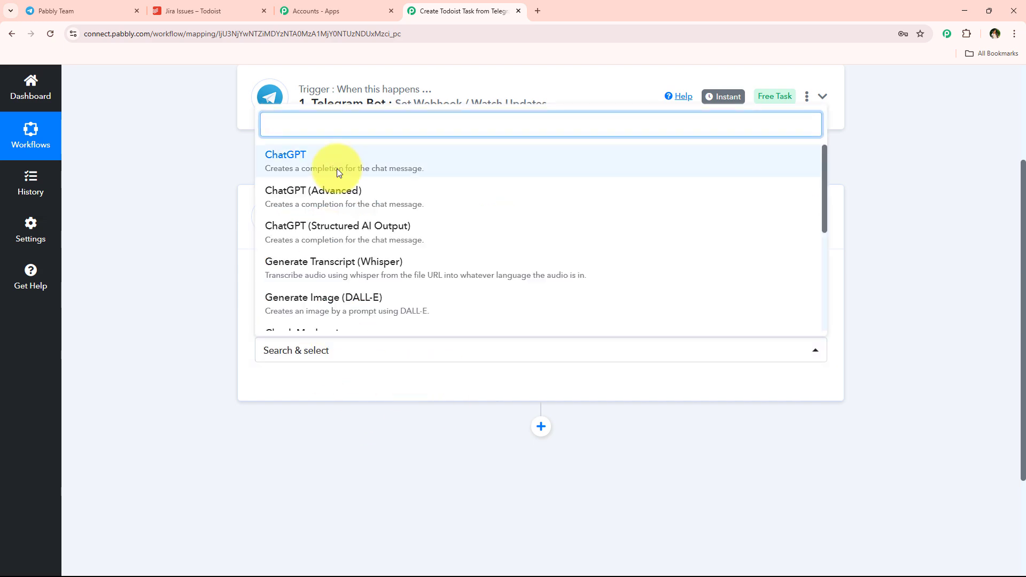
pyautogui.click(338, 160)
# - Start adding a new connection for the OpenAI action and read the API key instructions below the Token field
pyautogui.click(308, 391)
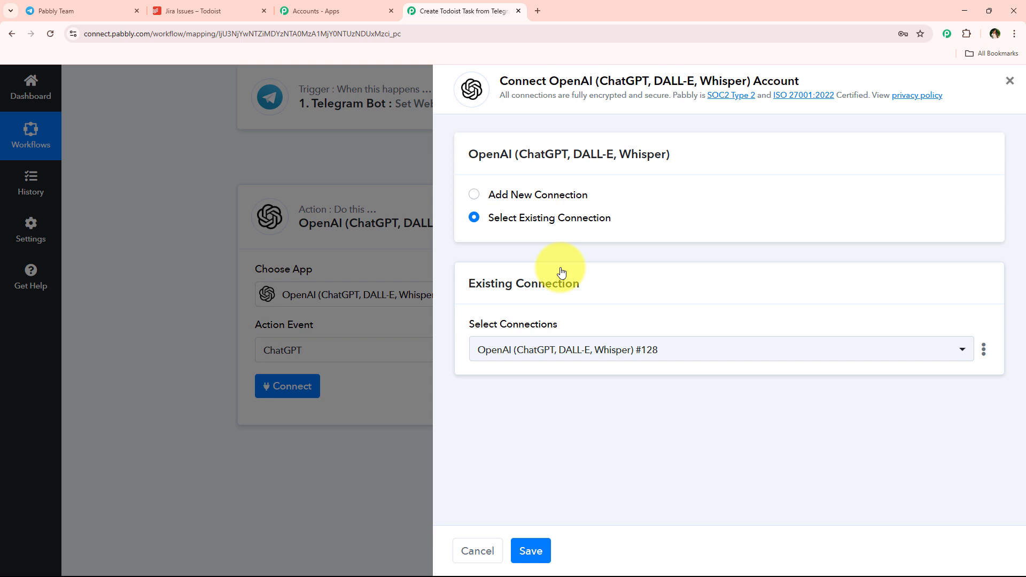
pyautogui.click(565, 195)
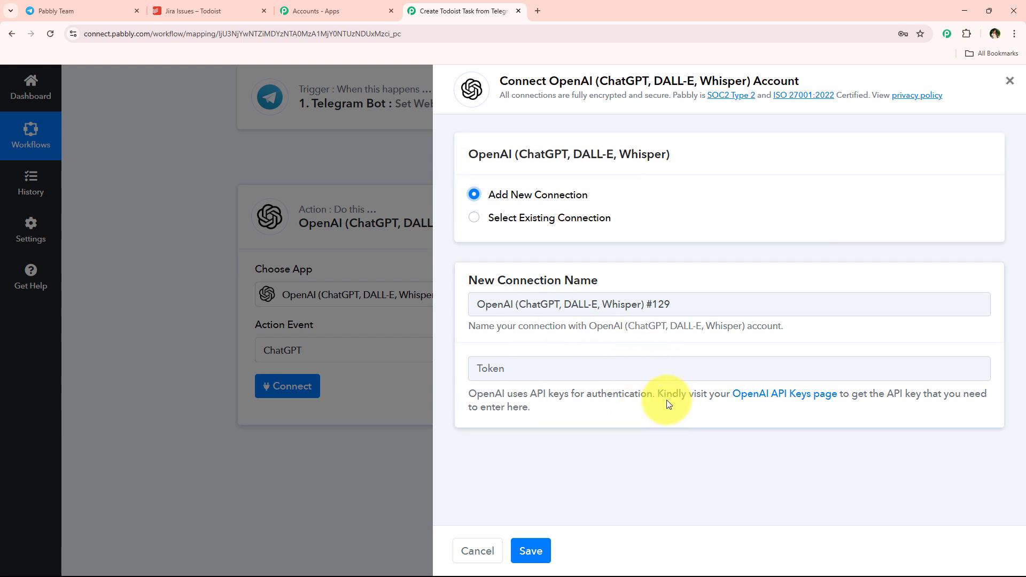
pyautogui.moveTo(658, 395); pyautogui.dragTo(793, 401)
pyautogui.moveTo(877, 400); pyautogui.dragTo(999, 399)
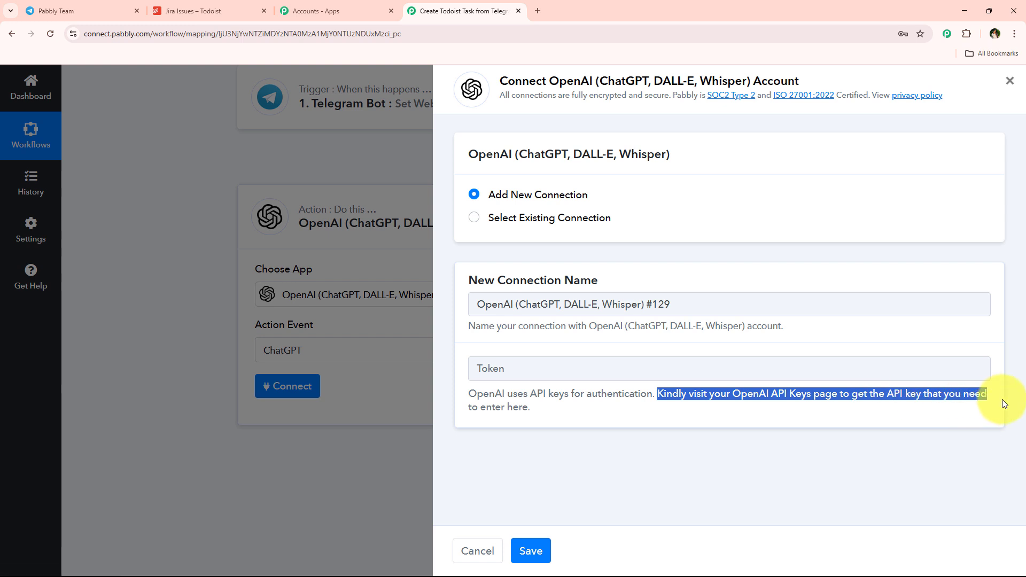
pyautogui.moveTo(465, 409); pyautogui.dragTo(543, 410)
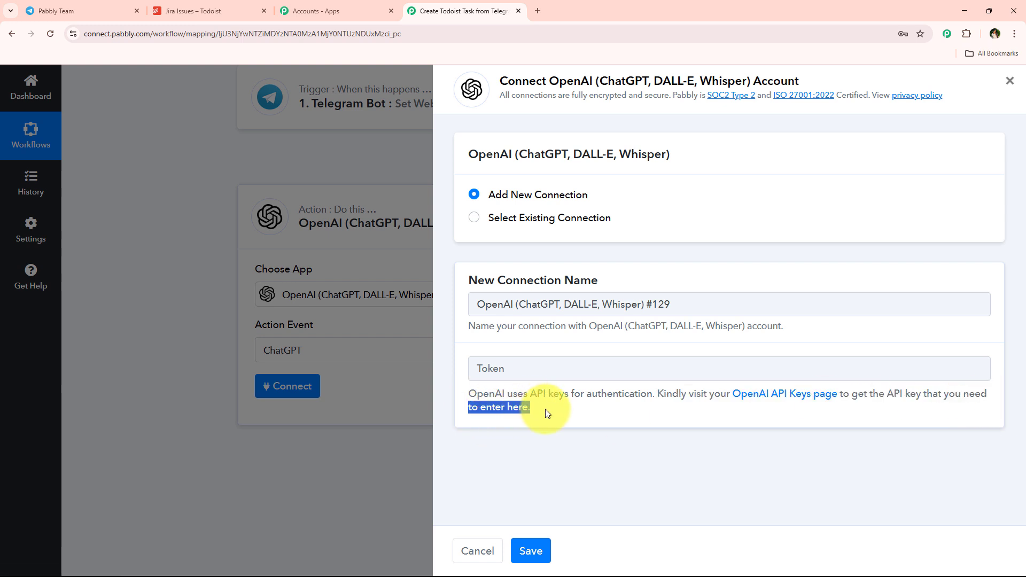
pyautogui.click(549, 419)
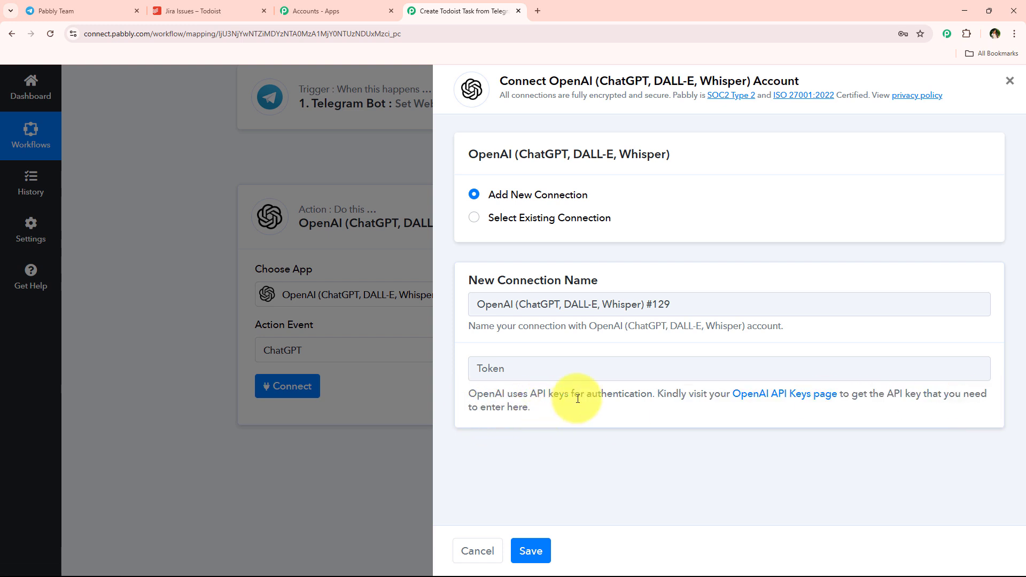
# - Visit the OpenAI API Keys page, view the form for creating a new secret key, and return to the workflow
pyautogui.click(780, 401)
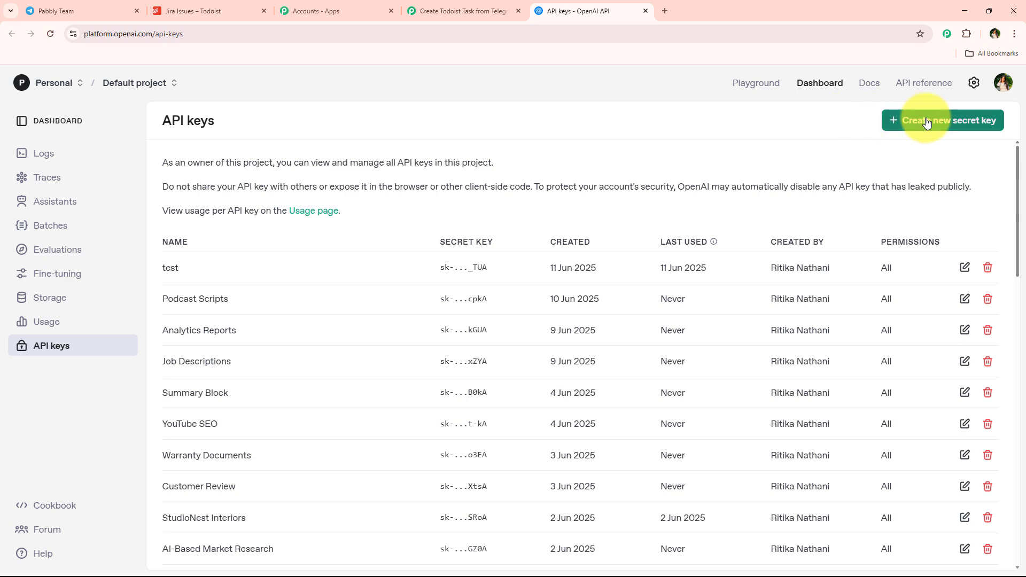
pyautogui.click(984, 118)
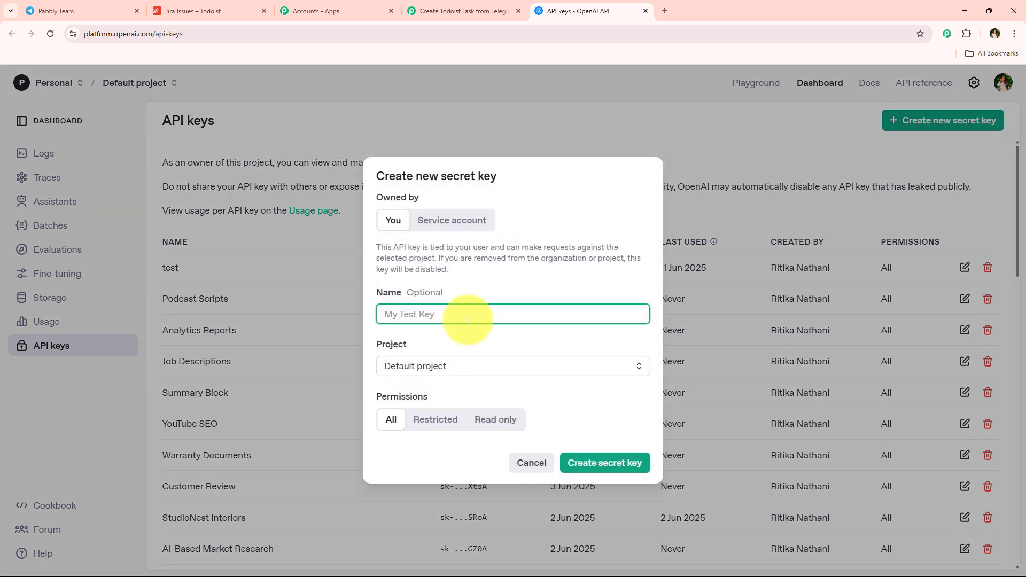
pyautogui.click(428, 367)
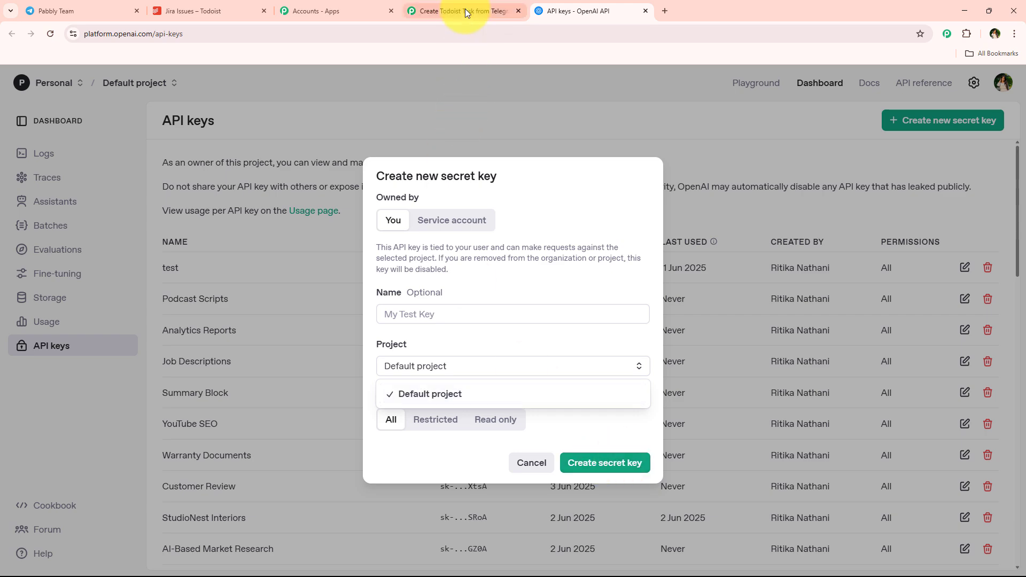
pyautogui.click(645, 11)
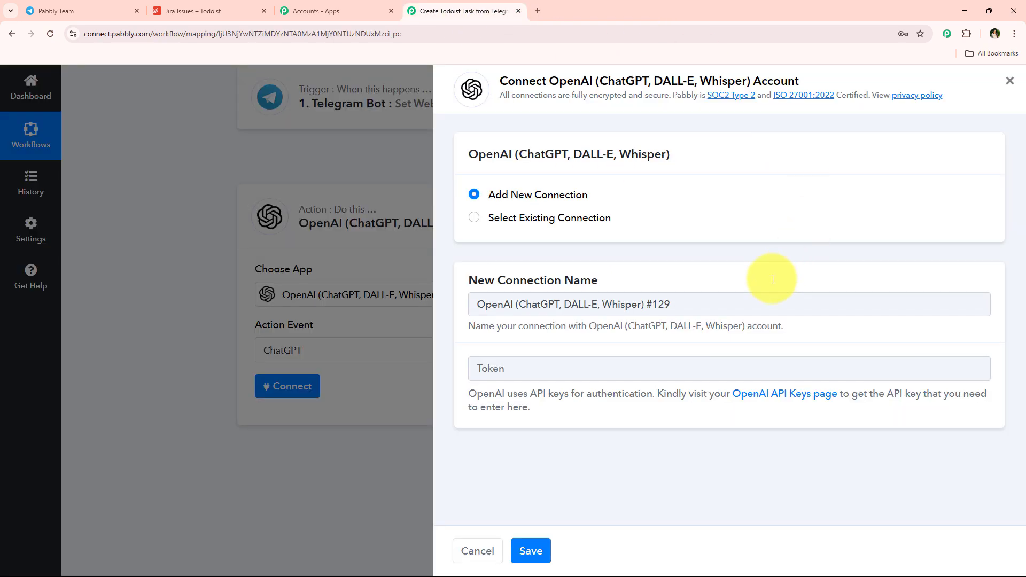
# - Paste the OpenAI API key into the Token field and save the connection
pyautogui.click(554, 371)
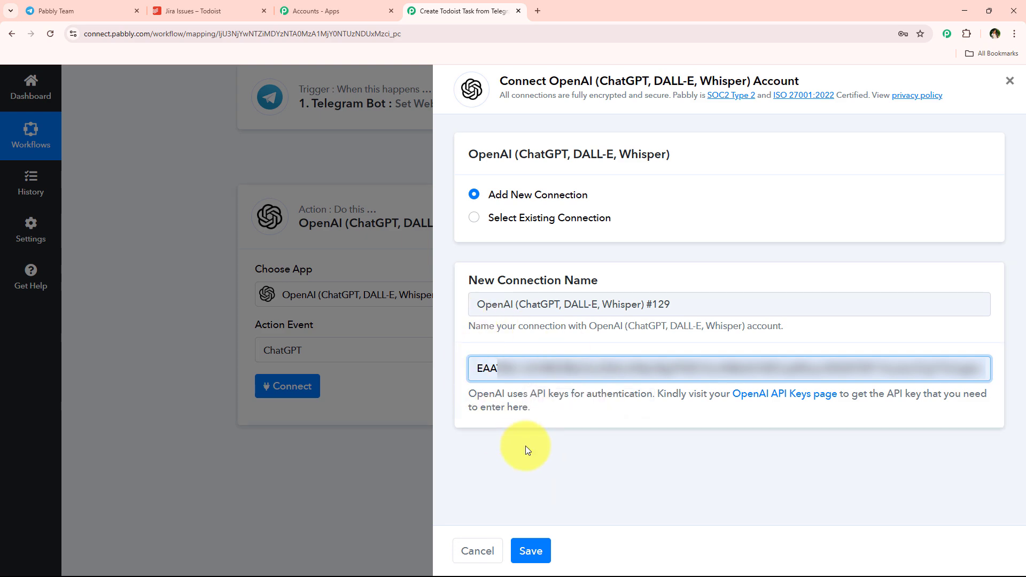
pyautogui.click(524, 446)
pyautogui.click(531, 538)
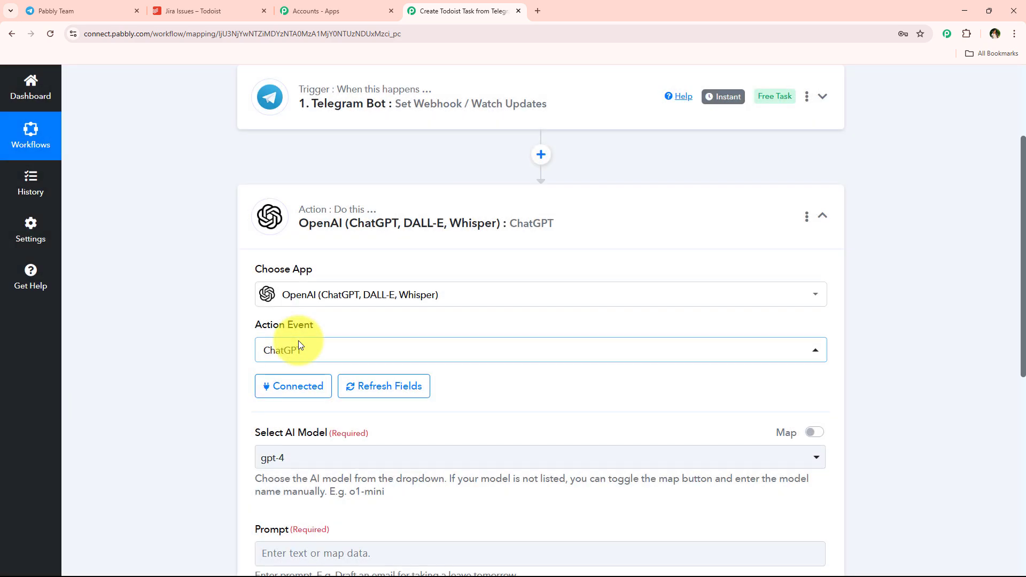
# - Review the available AI models for the ChatGPT action and leave gpt-4 selected
pyautogui.click(200, 332)
pyautogui.scroll(-2, 200, 332)
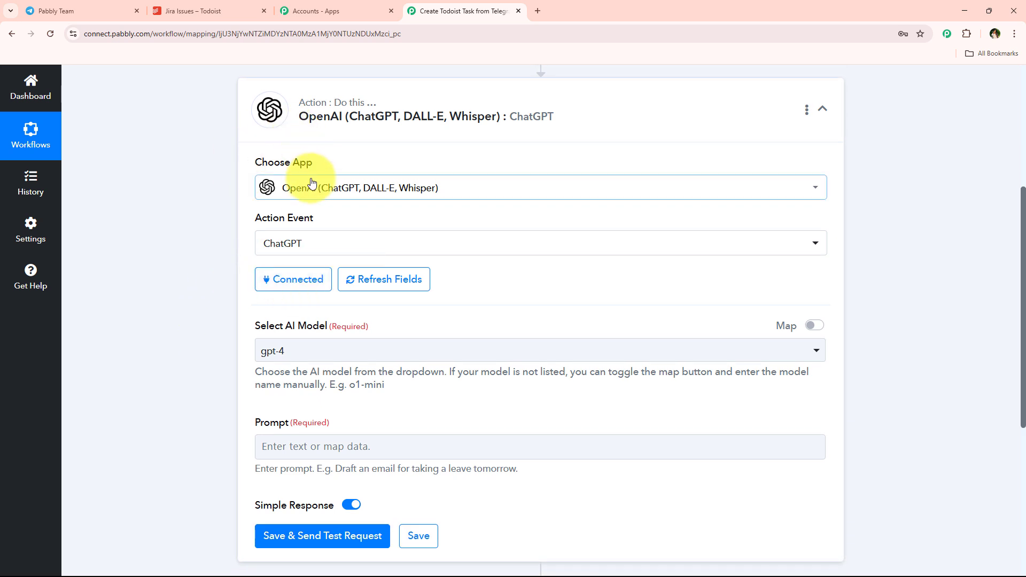
pyautogui.scroll(-1, 230, 281)
pyautogui.scroll(-2, 222, 291)
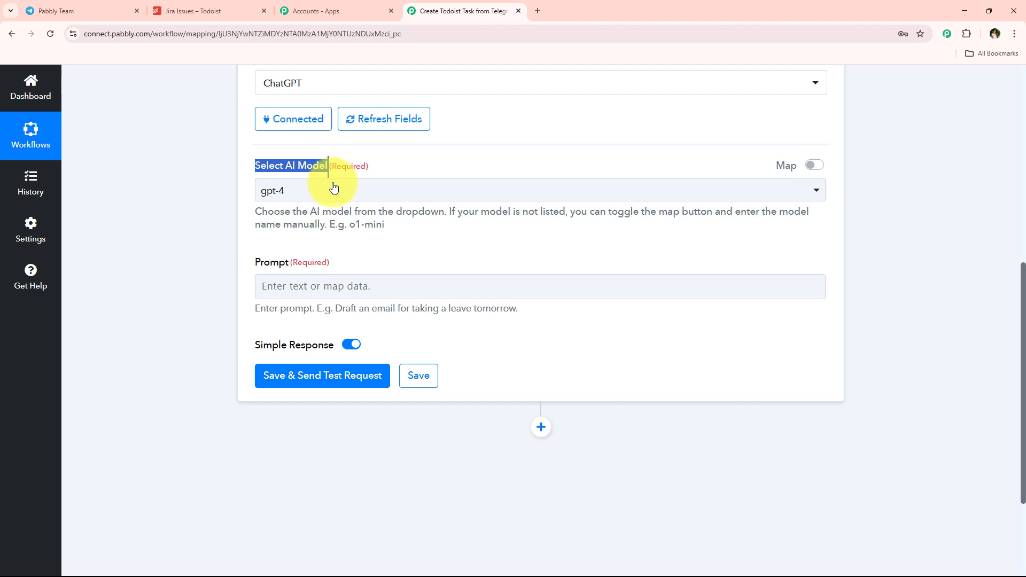
pyautogui.click(357, 190)
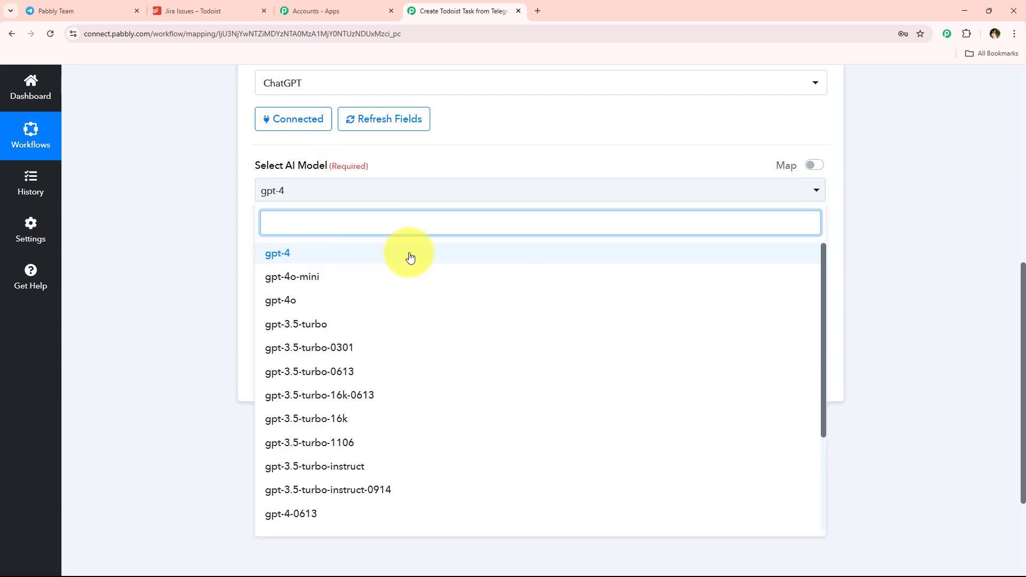
pyautogui.scroll(-2, 316, 435)
pyautogui.scroll(-1, 321, 438)
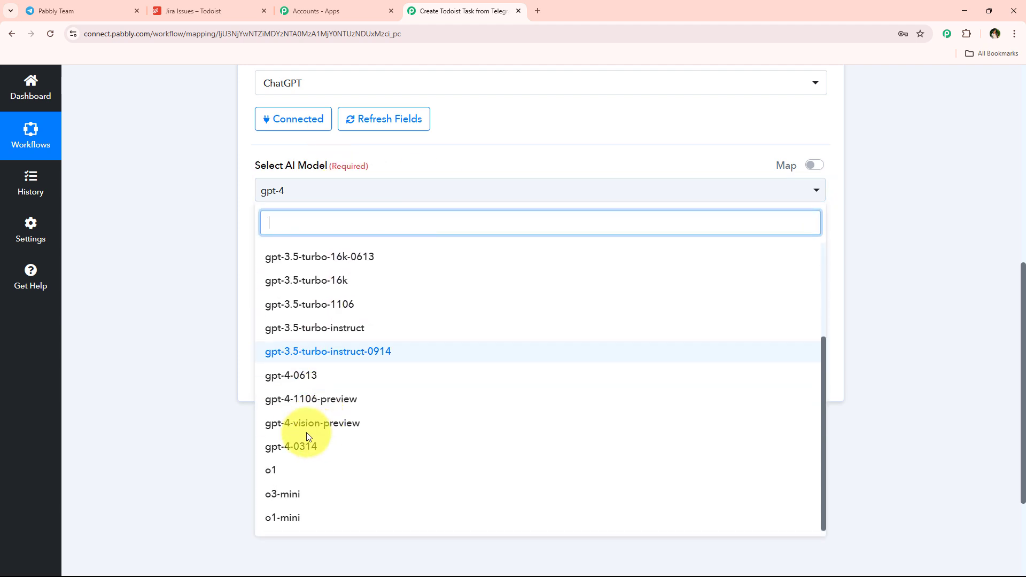
pyautogui.click(185, 357)
# - Enter a prompt extracting Content, Description and Due Date (YYYY-MM-DD) in JSON format for Todoist, and map the Telegram Message Text after "Text:"
pyautogui.scroll(-1, 190, 335)
pyautogui.scroll(-2, 190, 335)
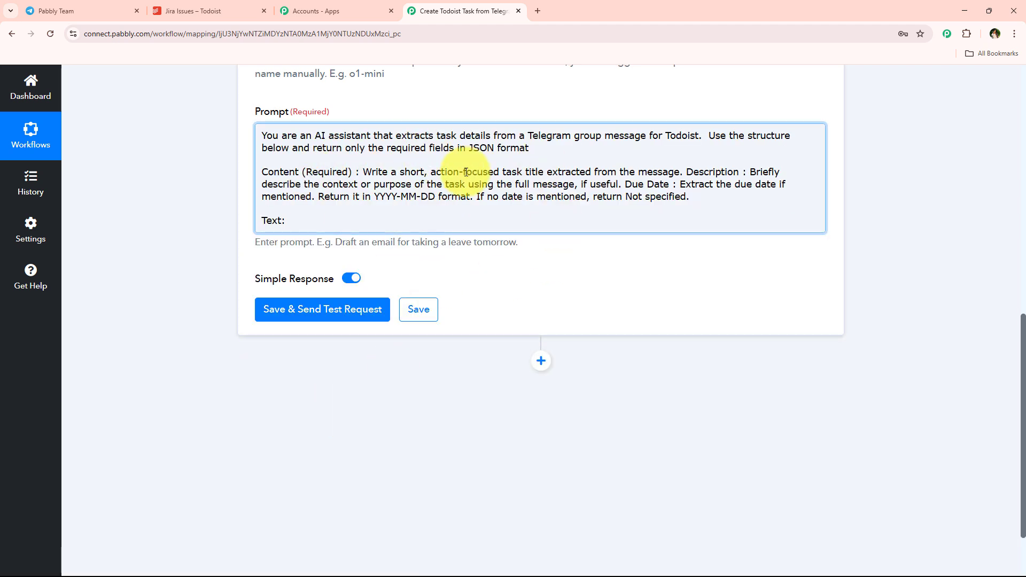
pyautogui.click(328, 220)
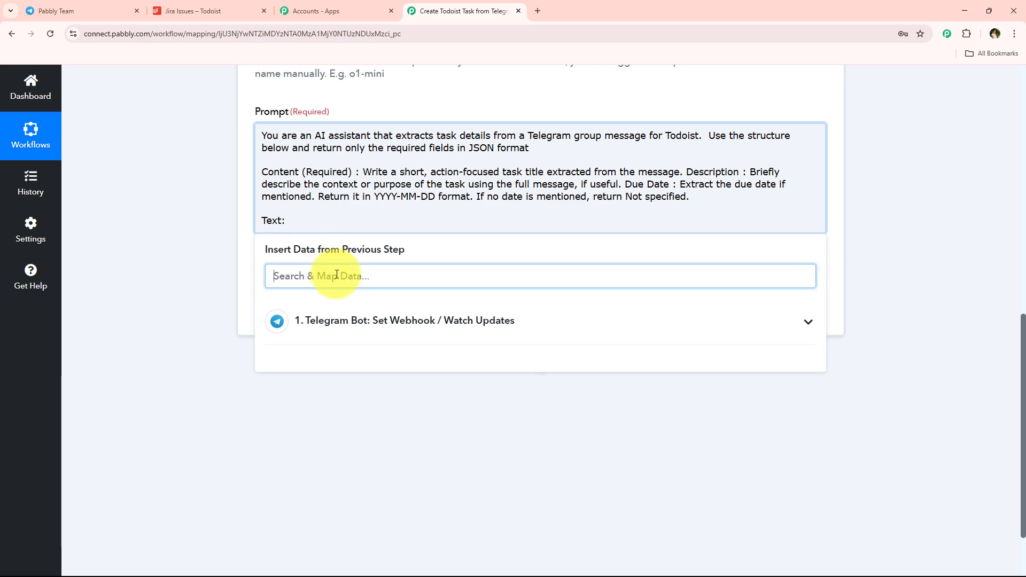
pyautogui.click(367, 322)
pyautogui.click(477, 394)
pyautogui.click(189, 303)
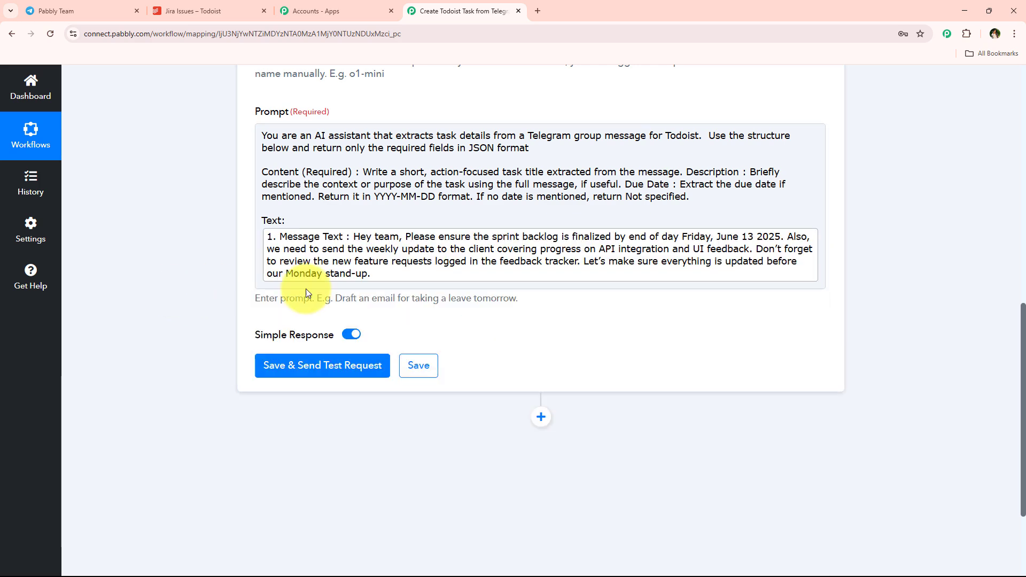
# - Save the ChatGPT action, send a test request, and view the received response
pyautogui.click(278, 364)
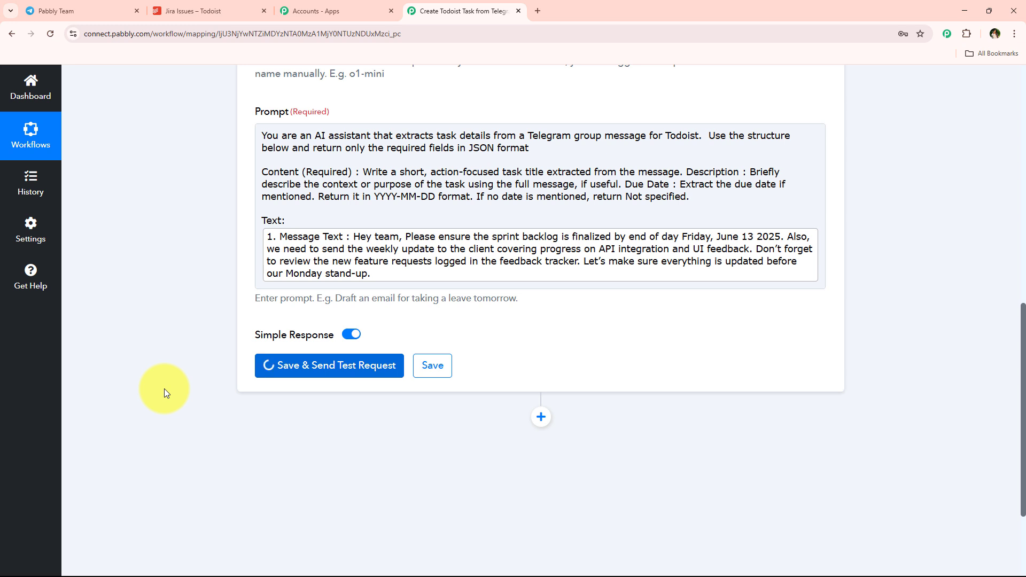
pyautogui.scroll(-5, 164, 389)
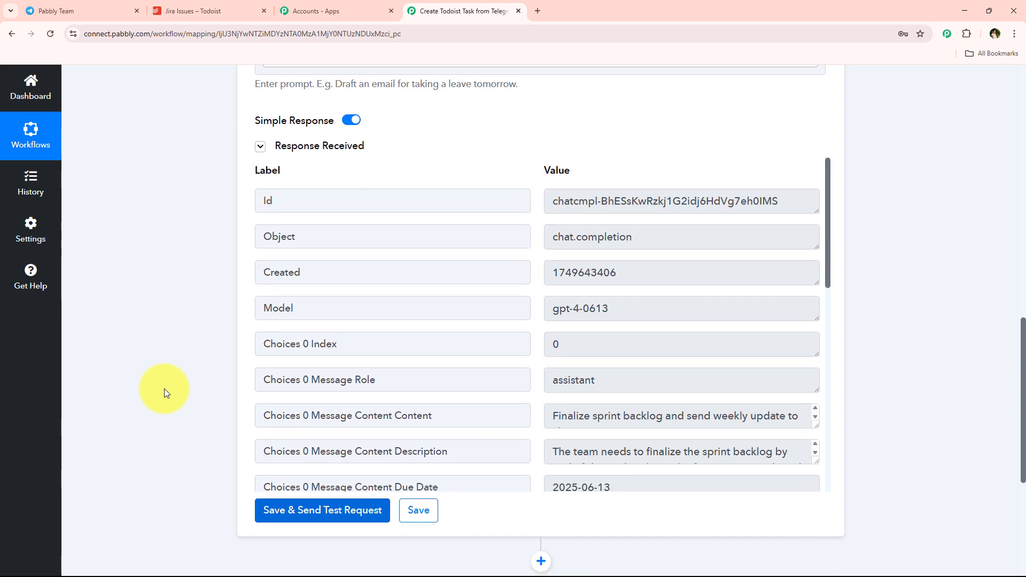
# - Examine the Content, Description and Due Date values in the ChatGPT response, enlarging the truncated value boxes to read them fully
pyautogui.scroll(-2, 316, 245)
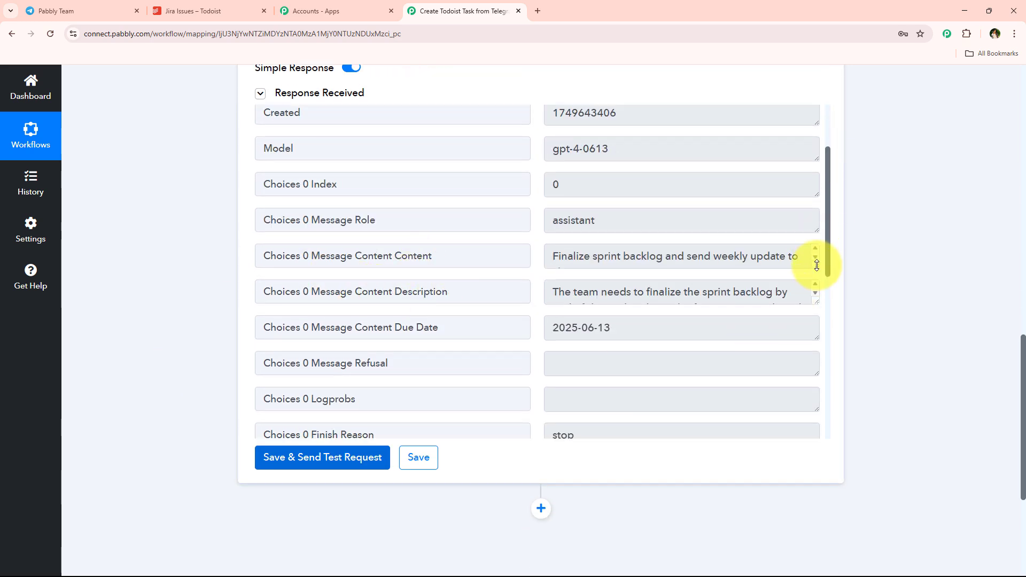
pyautogui.moveTo(816, 266); pyautogui.dragTo(816, 290)
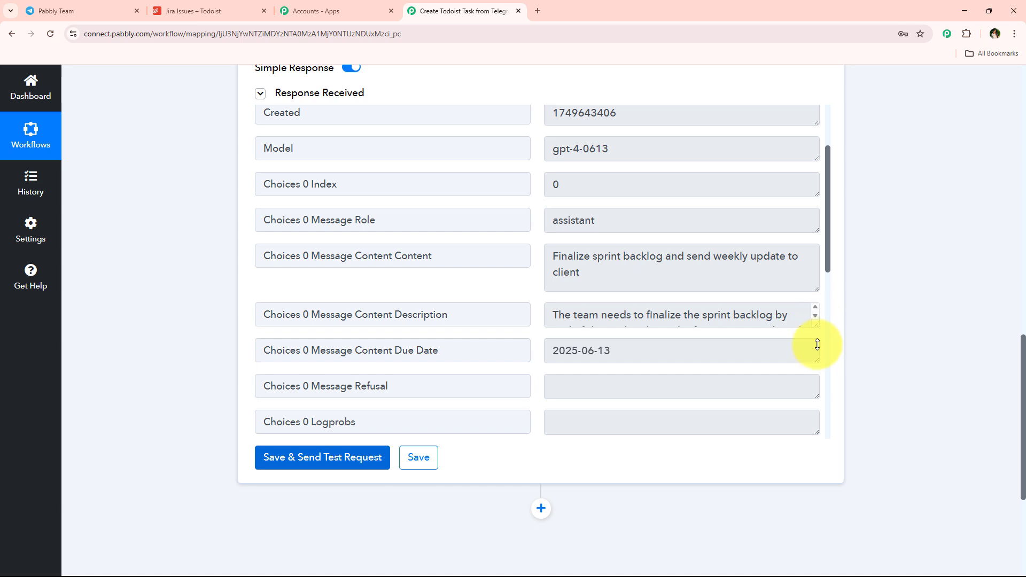
pyautogui.moveTo(817, 345); pyautogui.dragTo(802, 430)
pyautogui.scroll(-2, 668, 267)
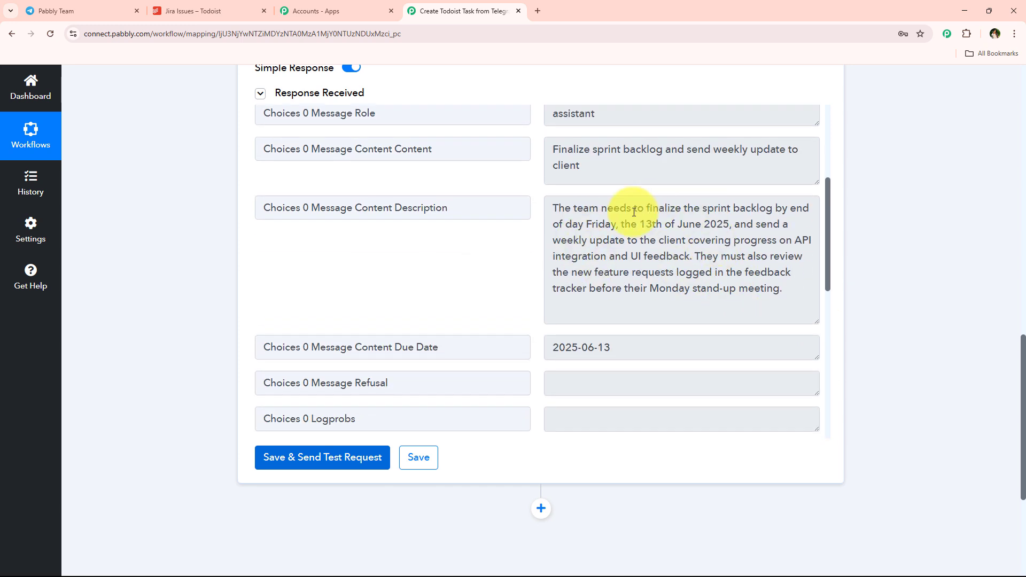
pyautogui.moveTo(551, 346); pyautogui.dragTo(651, 351)
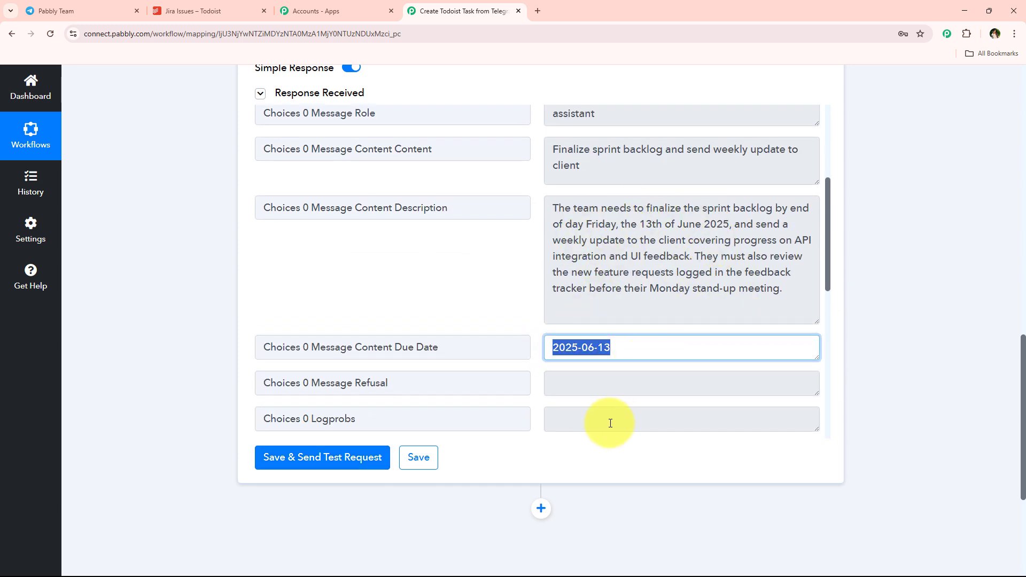
pyautogui.click(574, 504)
pyautogui.scroll(1, 604, 191)
pyautogui.scroll(-1, 591, 279)
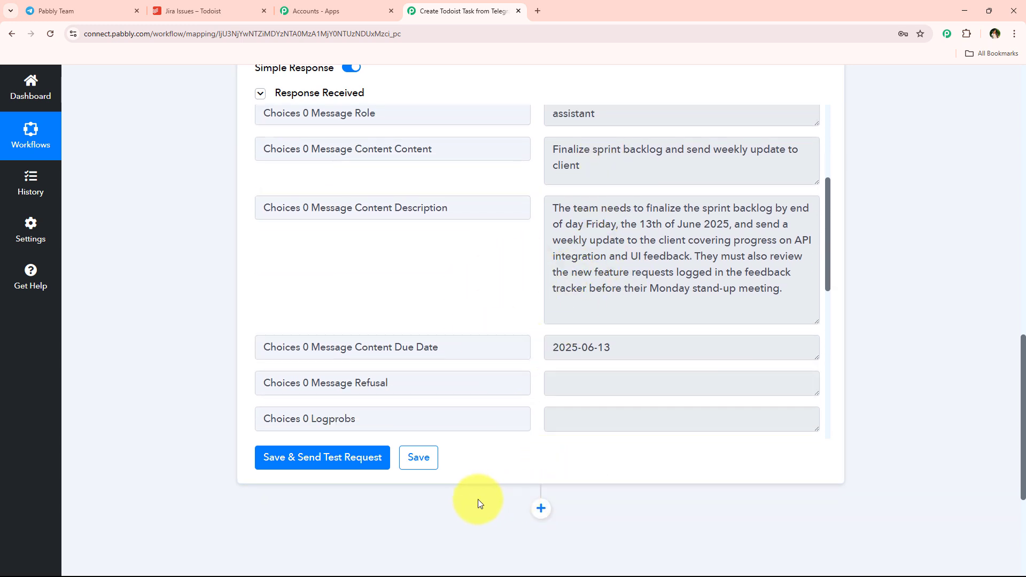
# - Add an action step after ChatGPT using the Todoist app with the Create a Task event
pyautogui.click(540, 509)
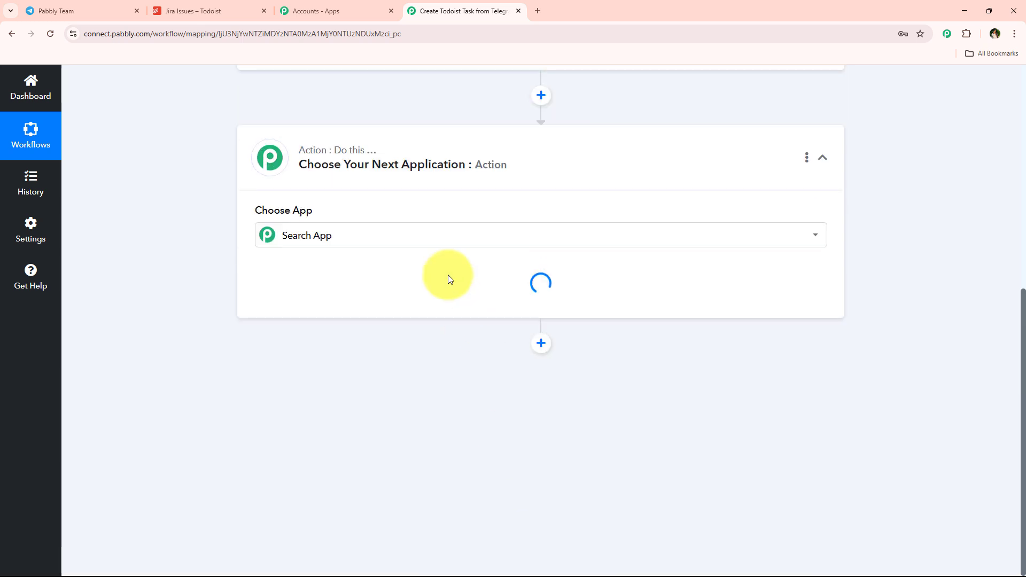
pyautogui.write('t')
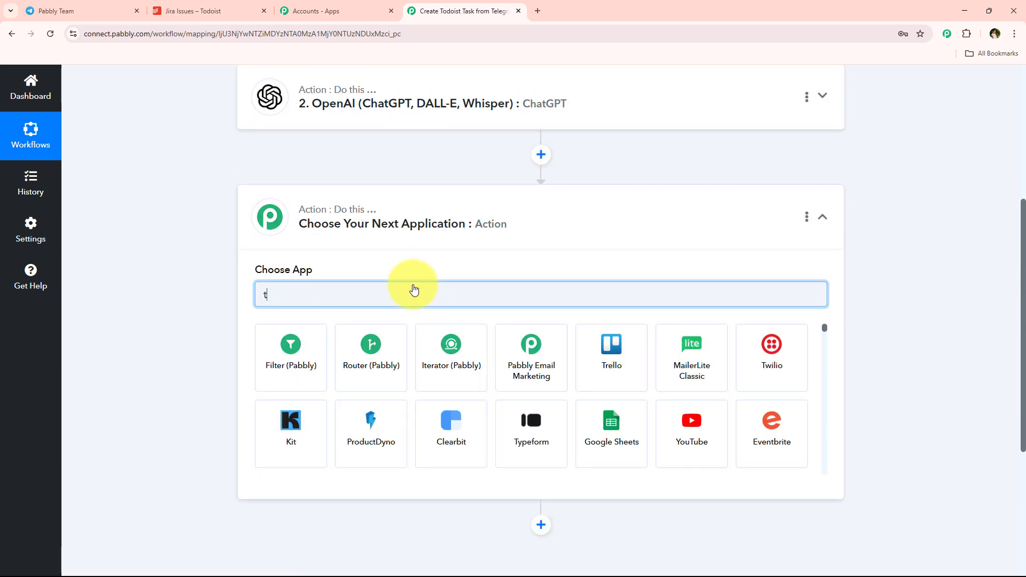
pyautogui.write('od')
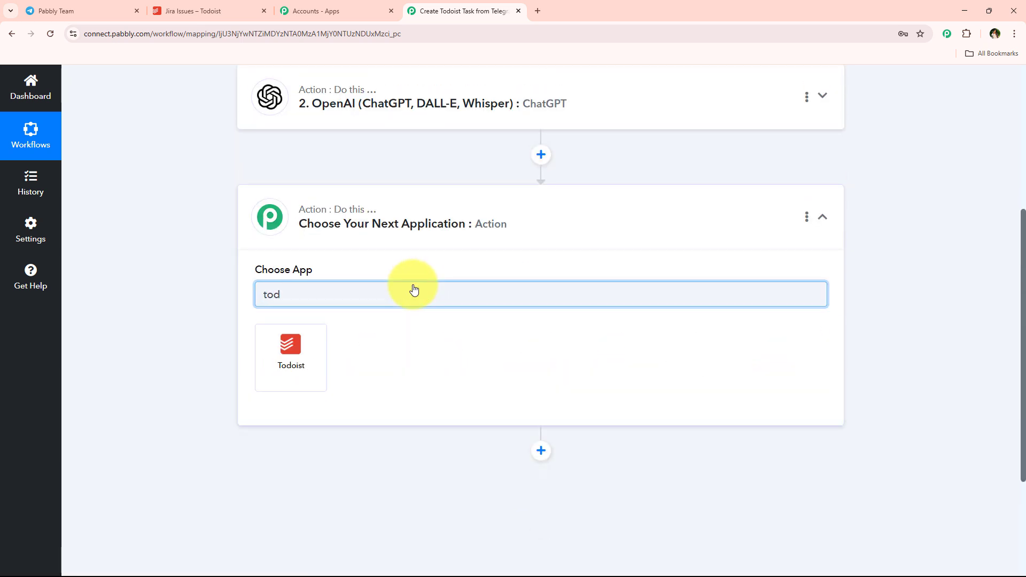
pyautogui.click(268, 386)
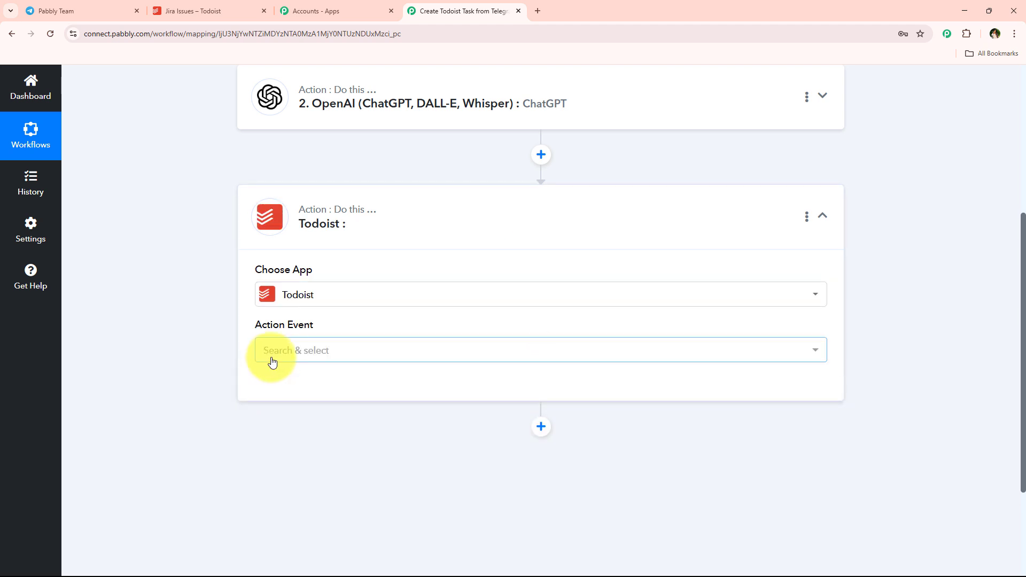
pyautogui.click(272, 362)
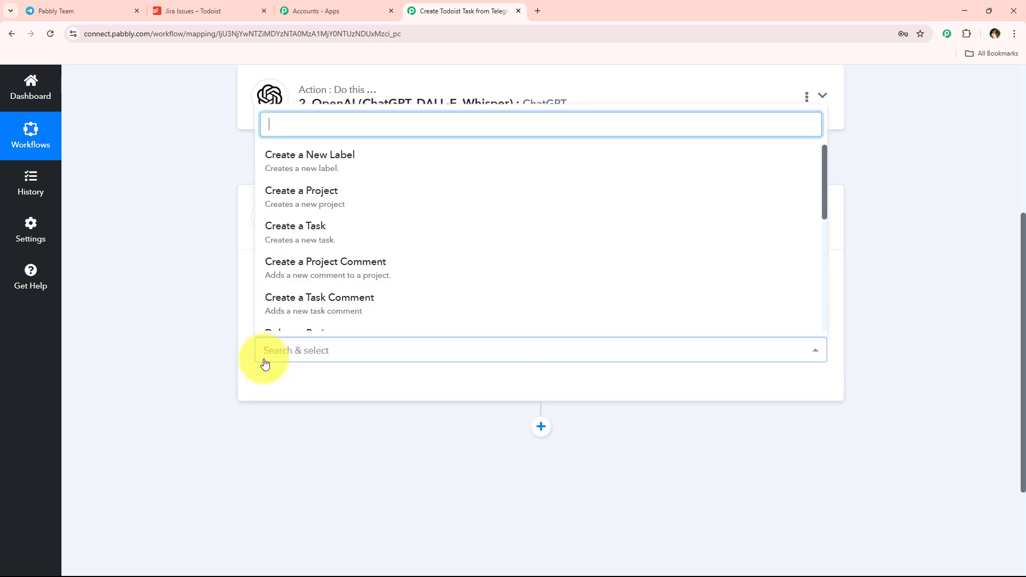
pyautogui.click(283, 238)
# - Start connecting the Todoist account and choose to add a new connection
pyautogui.click(303, 393)
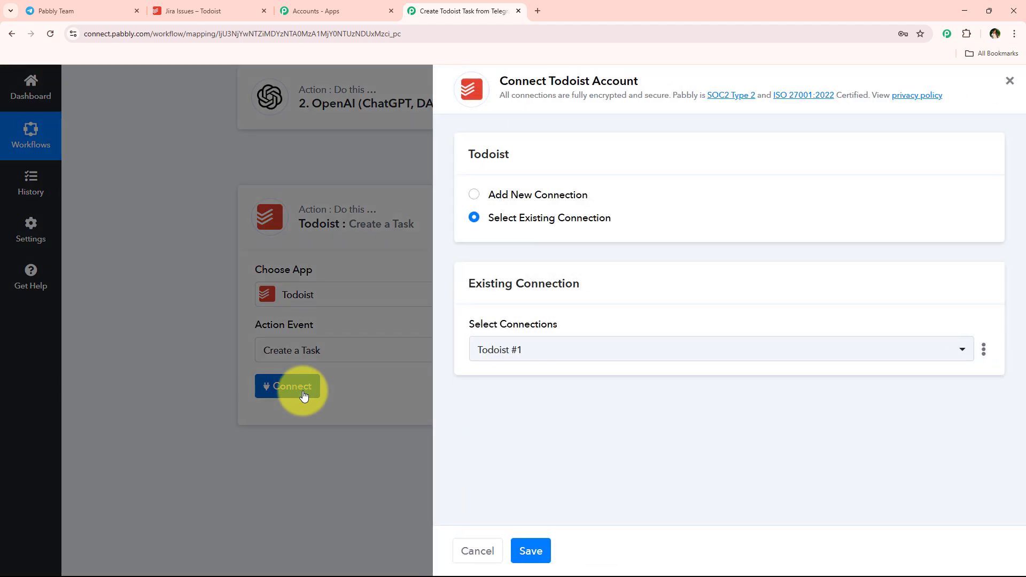
pyautogui.click(538, 198)
pyautogui.click(547, 218)
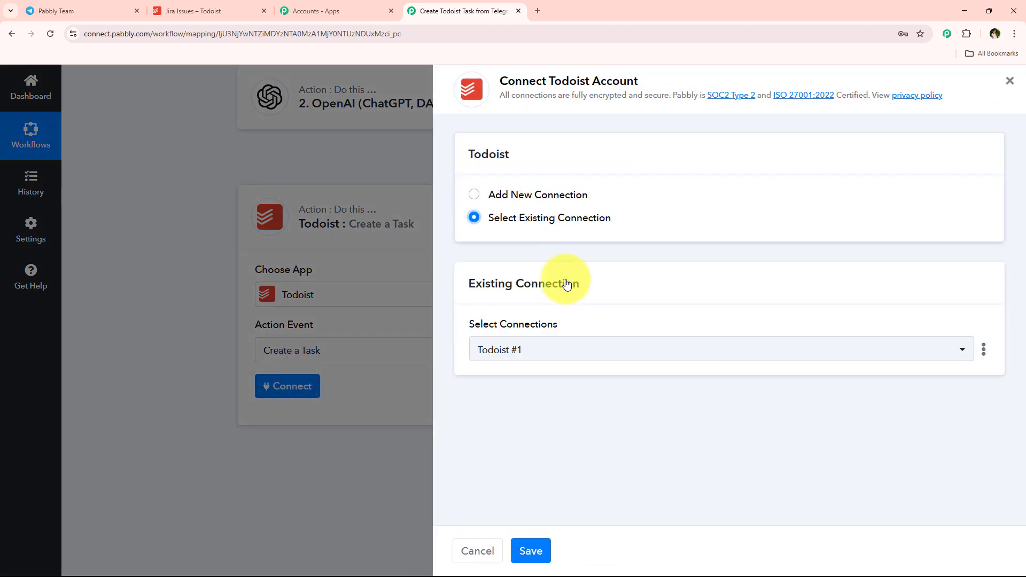
pyautogui.click(562, 195)
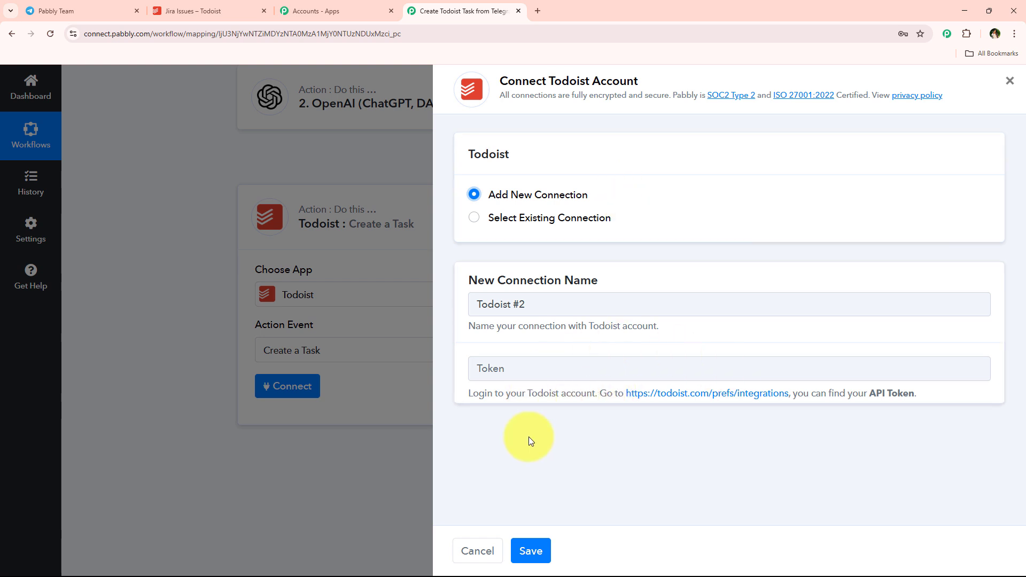
# - Open Todoist's integration settings from the connection form's link and copy the API token from the Developer section
pyautogui.click(659, 395)
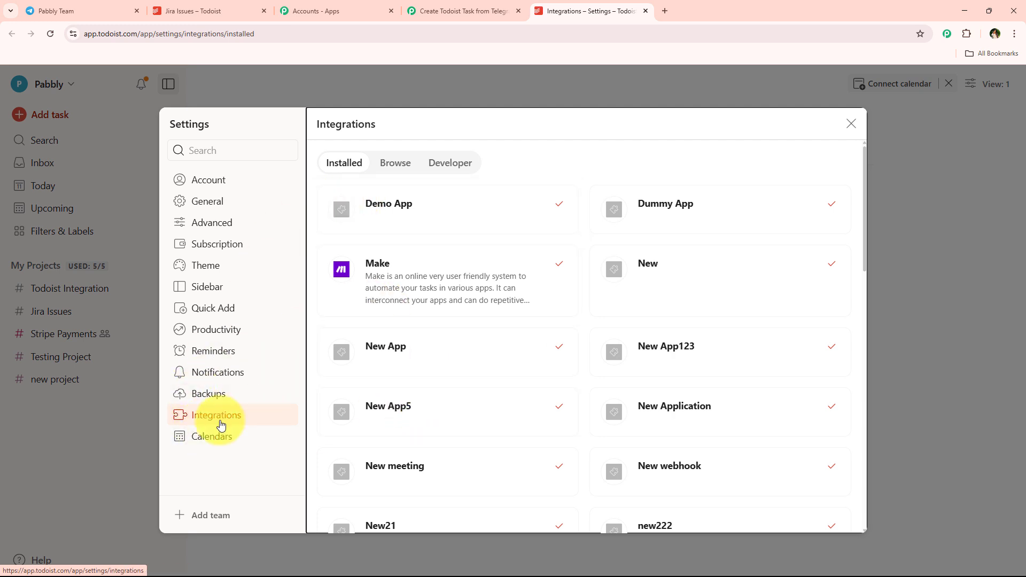
pyautogui.click(443, 167)
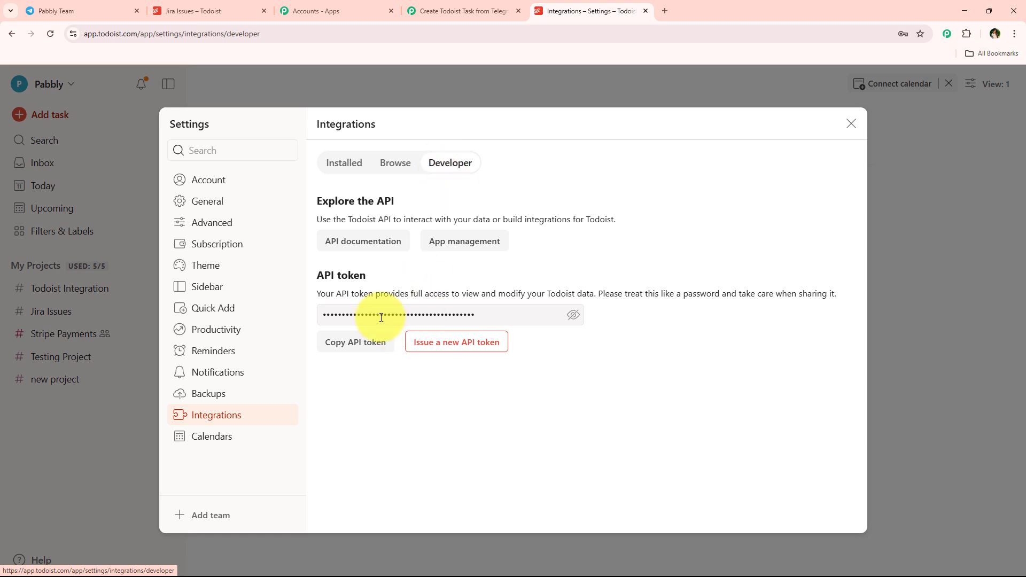
pyautogui.click(361, 343)
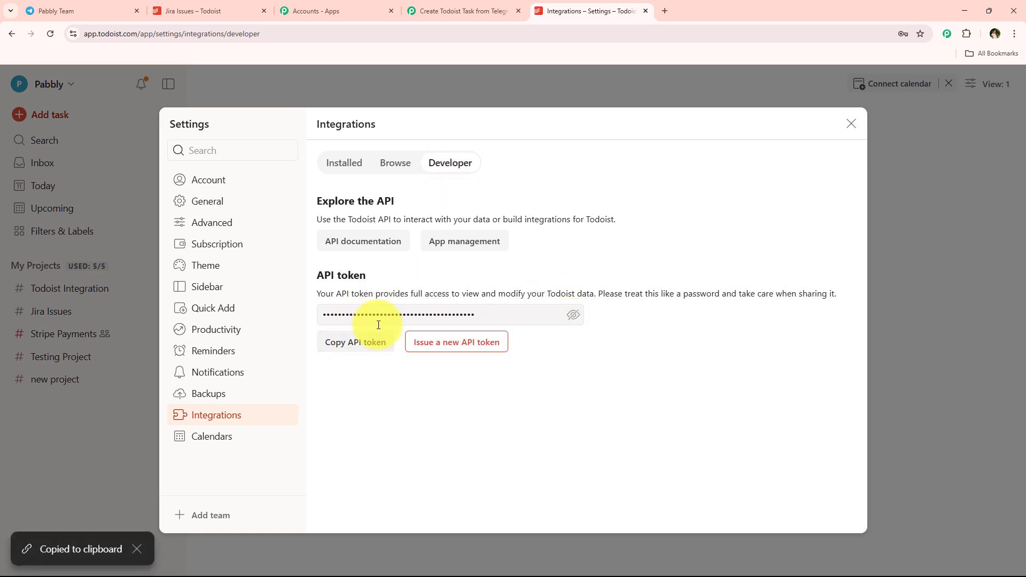
# - Return to the Pabbly Connect workflow, paste the Todoist API token into the Token field and save the connection
pyautogui.click(423, 15)
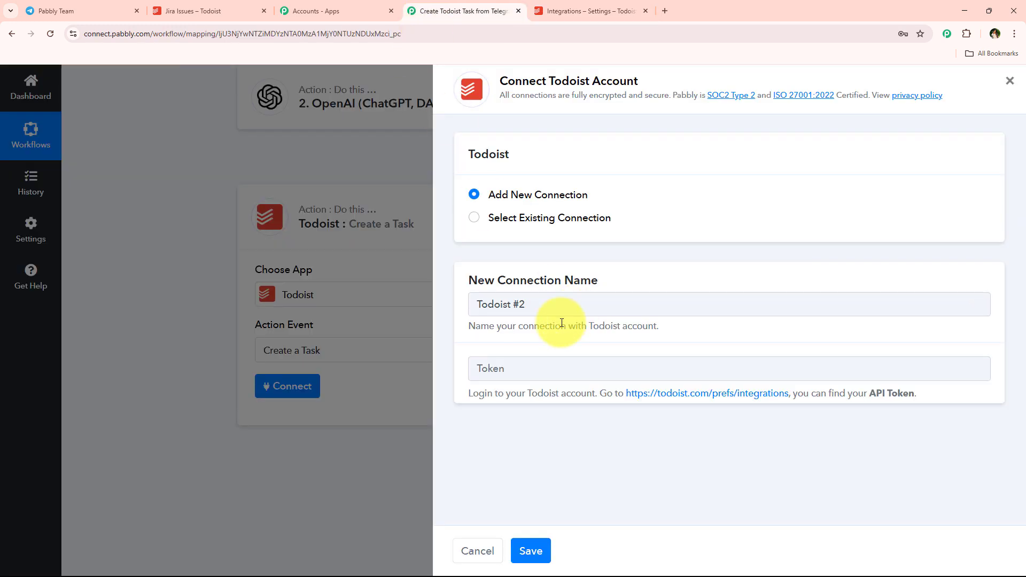
pyautogui.rightClick(498, 374)
pyautogui.click(526, 271)
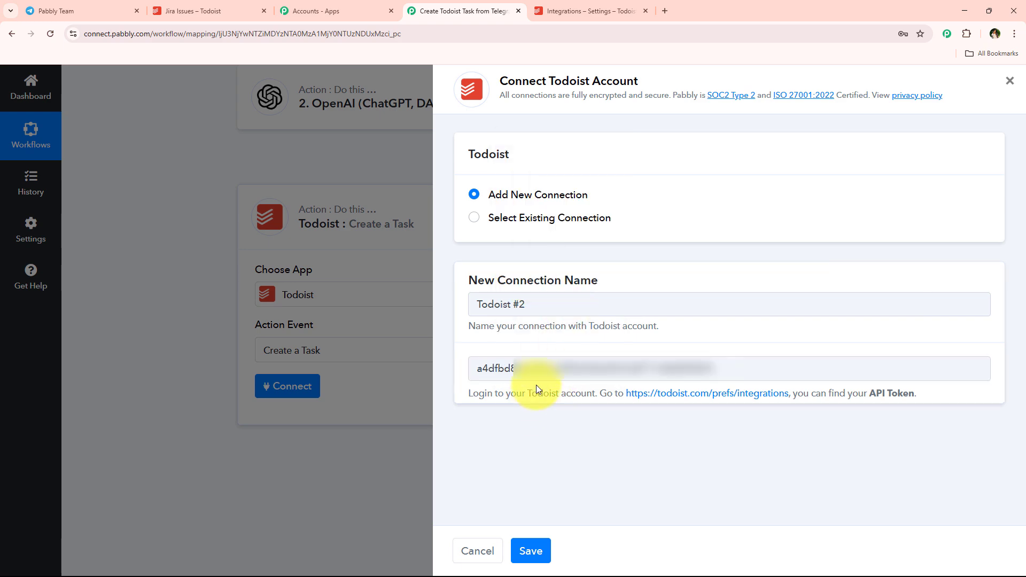
pyautogui.click(547, 544)
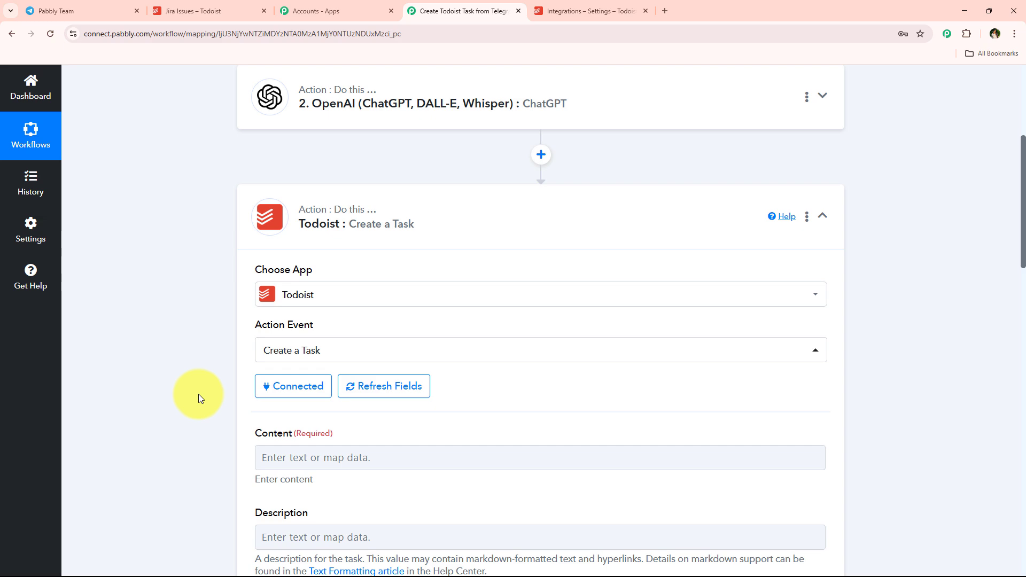
# - Map the task's Content field to Choices 0 Message Content Content from the ChatGPT step
pyautogui.scroll(-3, 220, 351)
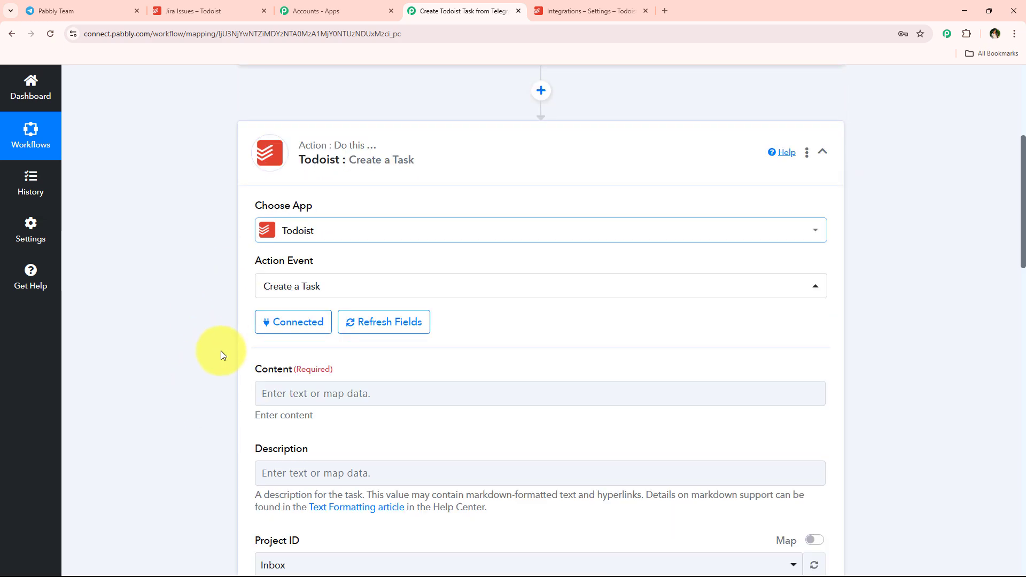
pyautogui.scroll(-2, 219, 363)
pyautogui.click(389, 190)
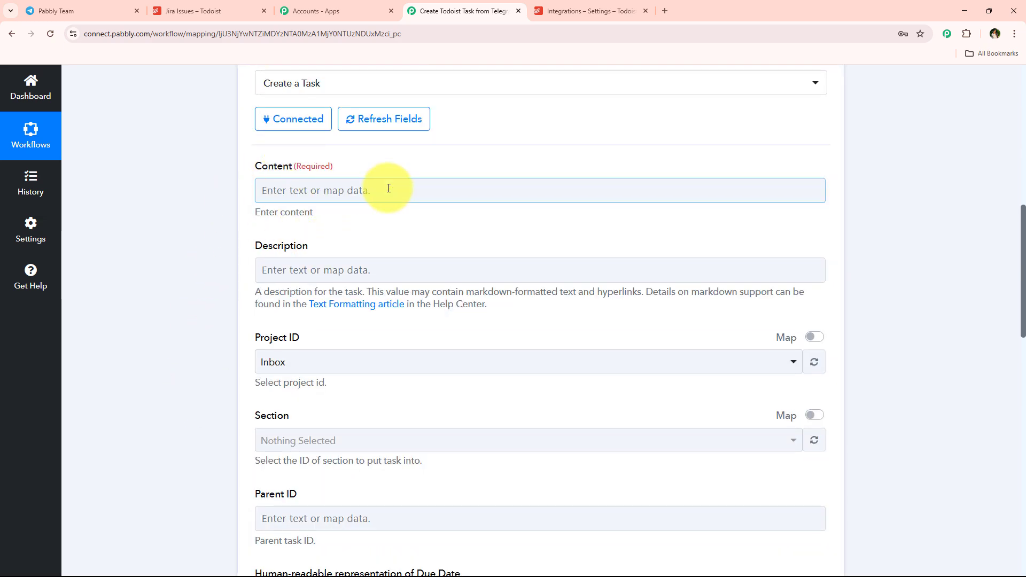
pyautogui.click(395, 329)
pyautogui.scroll(-2, 447, 428)
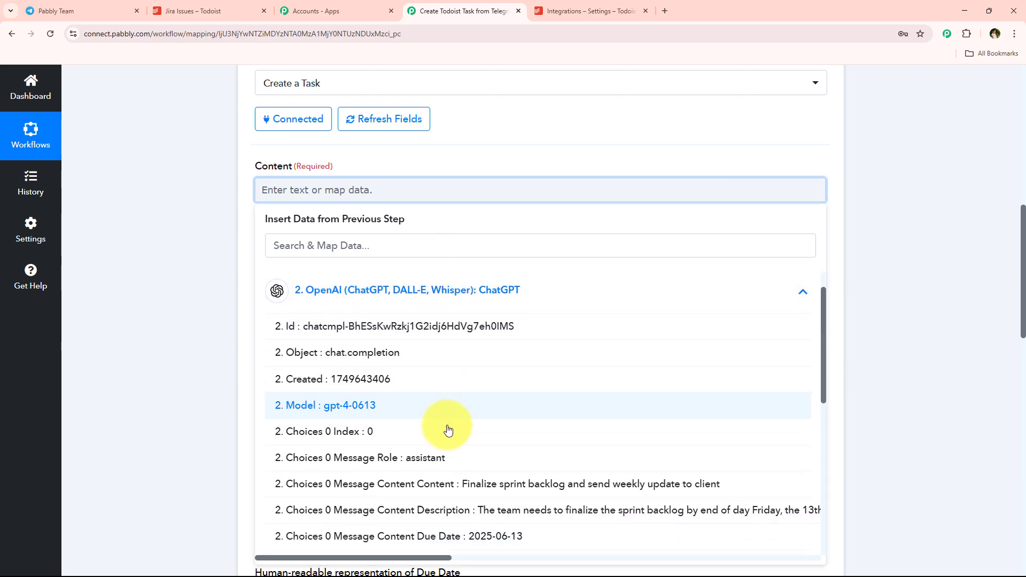
pyautogui.click(461, 423)
pyautogui.click(178, 271)
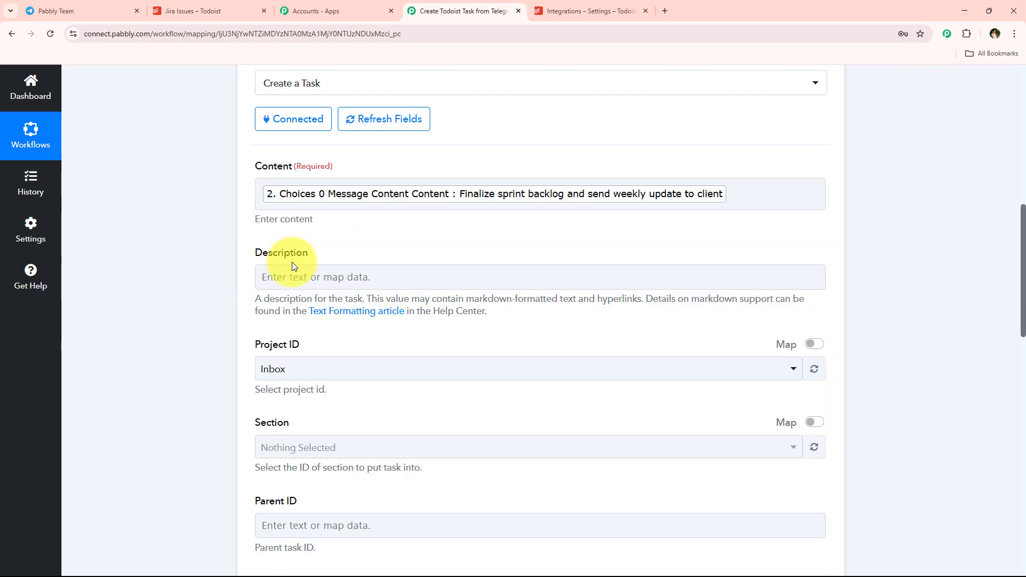
# - Map the task's Description field to Choices 0 Message Content Description from the ChatGPT step
pyautogui.click(294, 275)
pyautogui.click(353, 366)
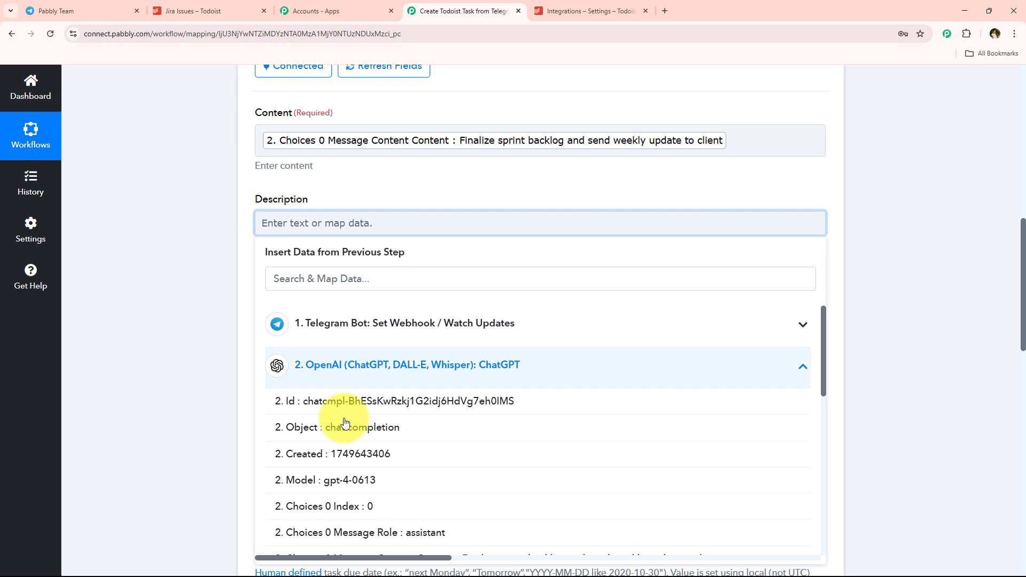
pyautogui.scroll(-2, 354, 481)
pyautogui.click(355, 477)
pyautogui.click(222, 312)
# - Set the task's Project ID to "new project"
pyautogui.scroll(-3, 222, 312)
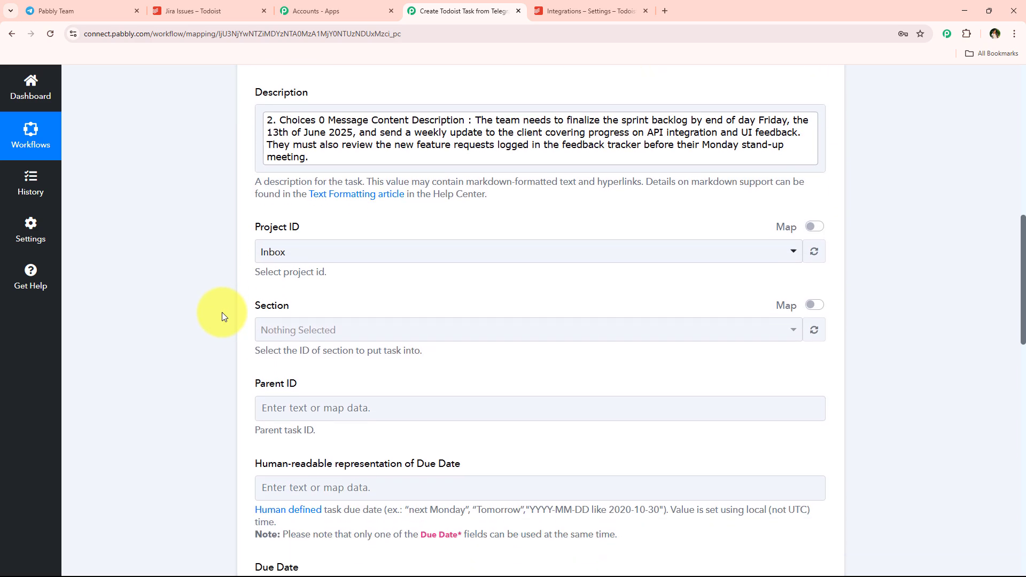
pyautogui.click(314, 199)
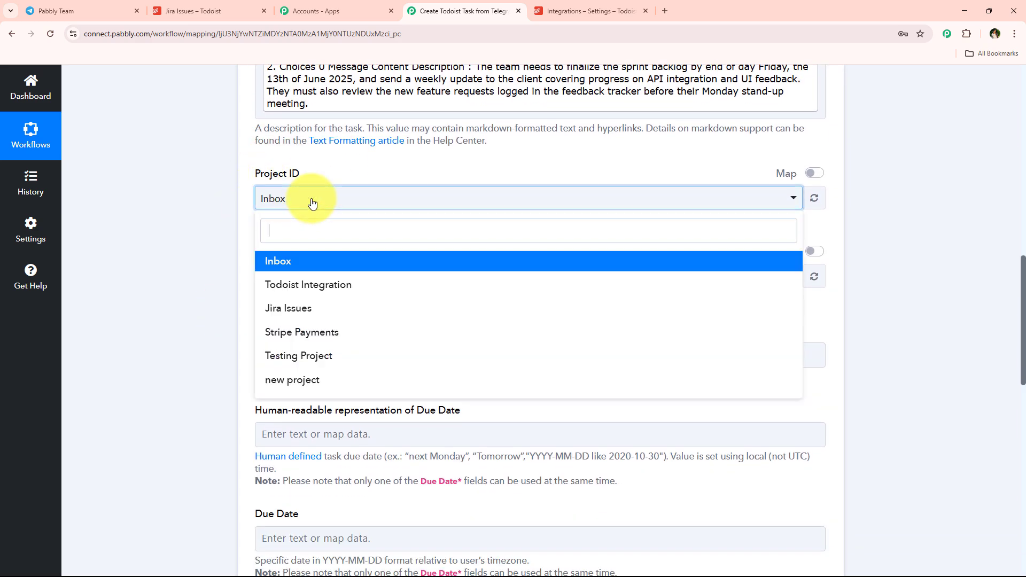
pyautogui.click(326, 387)
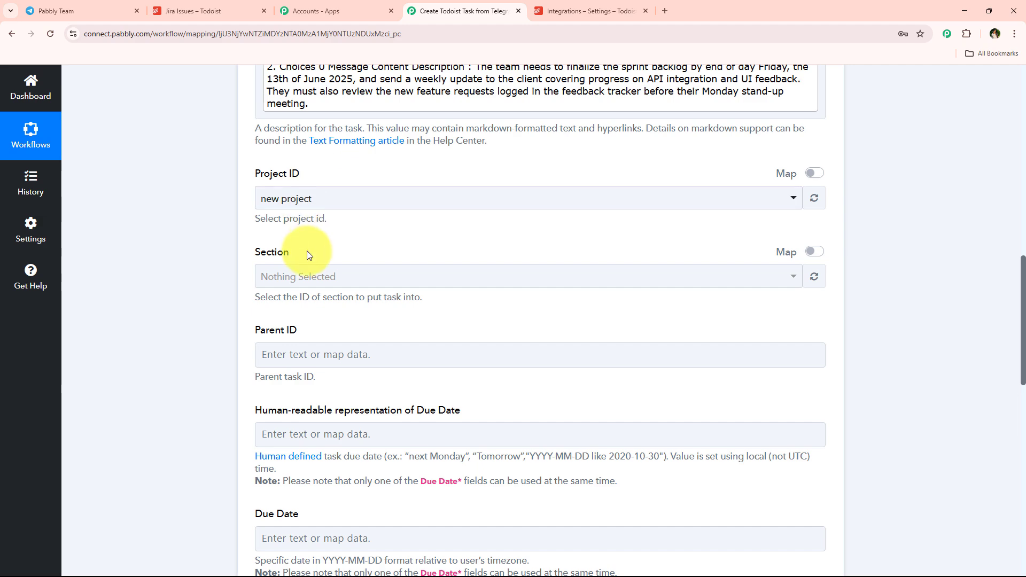
# - Leave Section, Parent ID and the human-readable due date empty, and map Due Date to Choices 0 Message Content Due Date from ChatGPT
pyautogui.scroll(-1, 306, 254)
pyautogui.moveTo(262, 198); pyautogui.dragTo(447, 316)
pyautogui.scroll(-1, 448, 315)
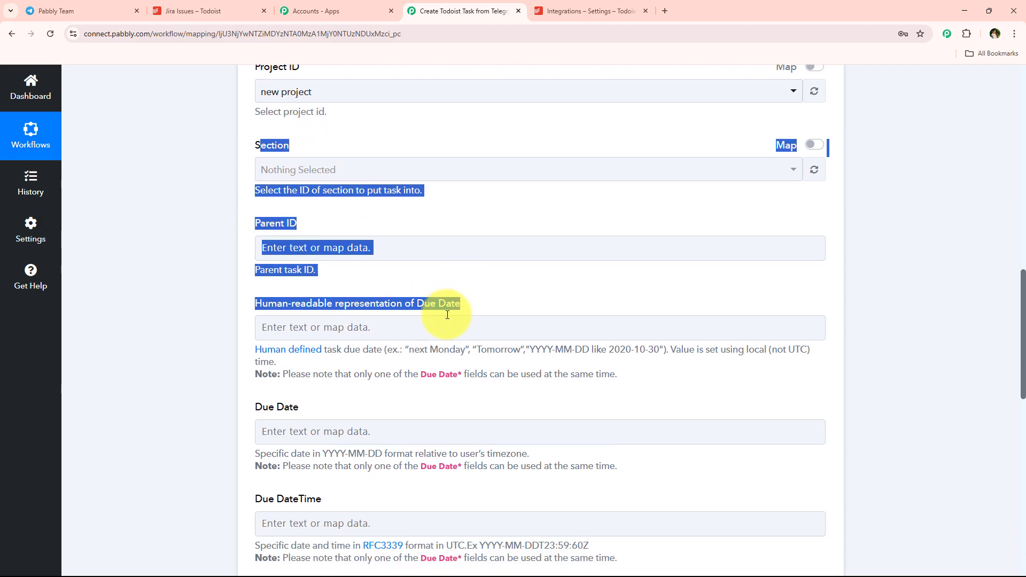
pyautogui.click(393, 313)
pyautogui.scroll(-1, 392, 313)
pyautogui.click(394, 318)
pyautogui.scroll(-1, 394, 318)
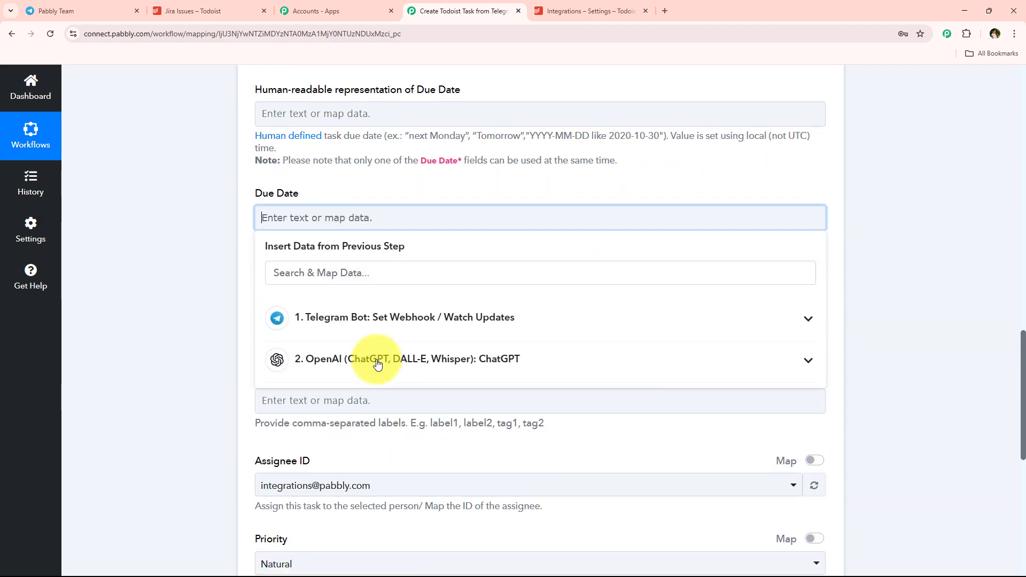
pyautogui.click(377, 364)
pyautogui.scroll(-3, 382, 428)
pyautogui.click(389, 527)
pyautogui.click(226, 272)
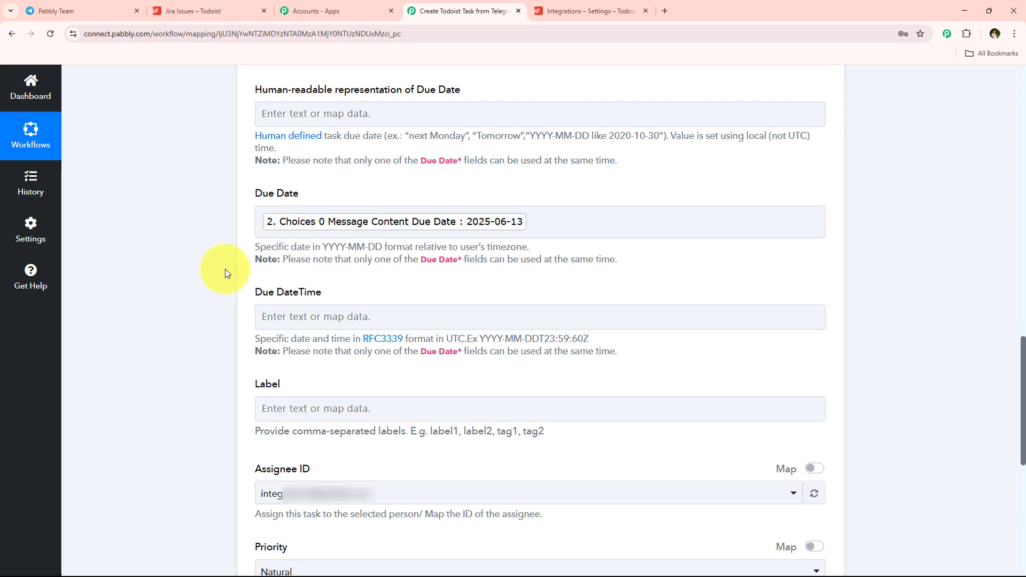
# - Keep the priority at Natural, save the Todoist action with a test request, and view the received response
pyautogui.scroll(-6, 225, 272)
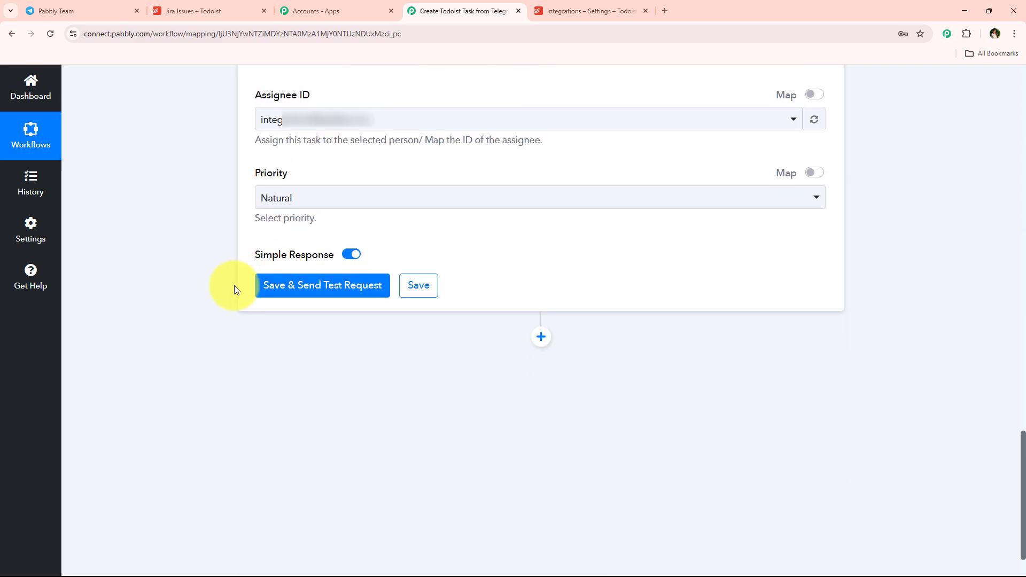
pyautogui.scroll(-1, 229, 289)
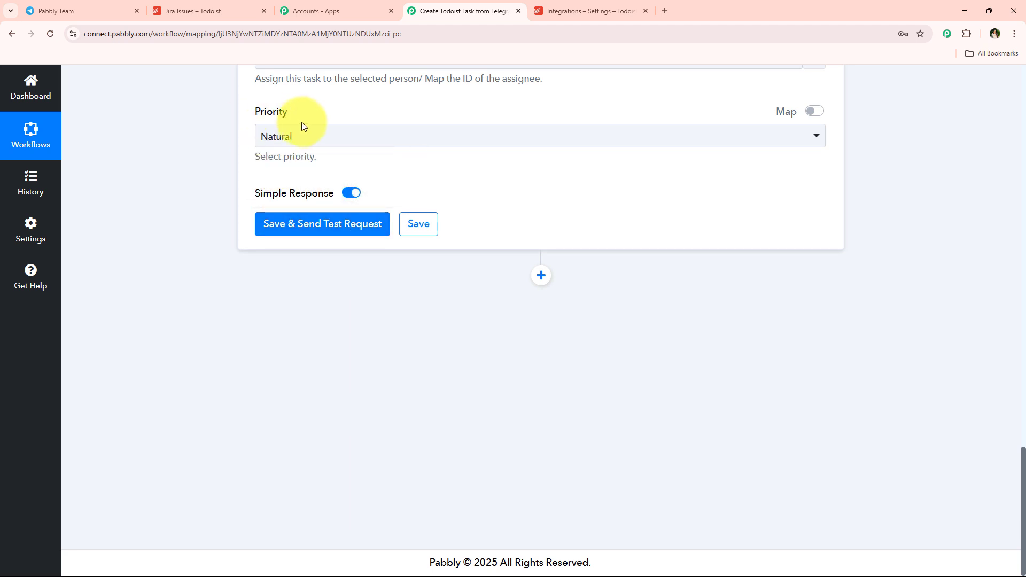
pyautogui.moveTo(256, 116); pyautogui.dragTo(335, 115)
pyautogui.click(335, 115)
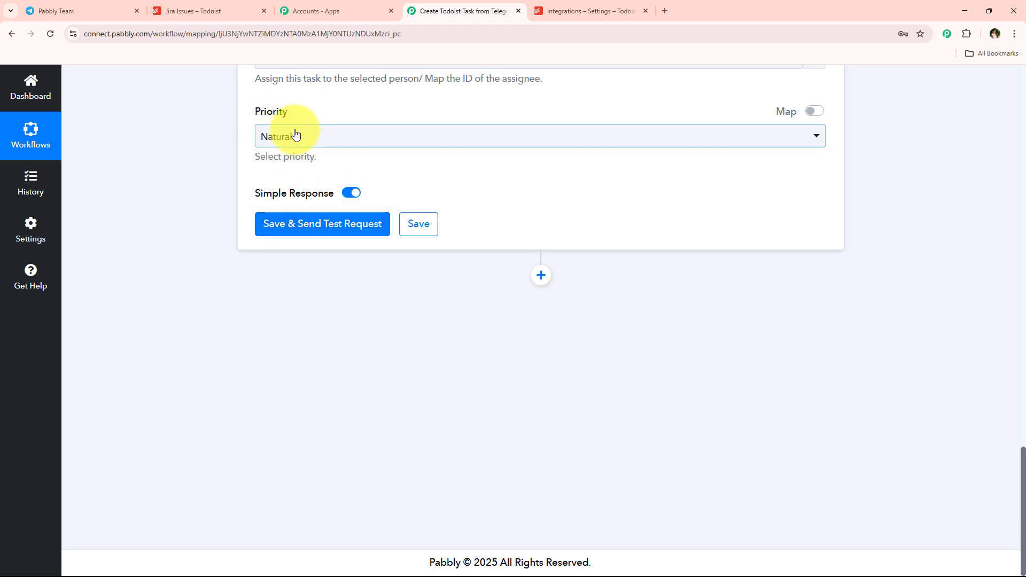
pyautogui.click(348, 235)
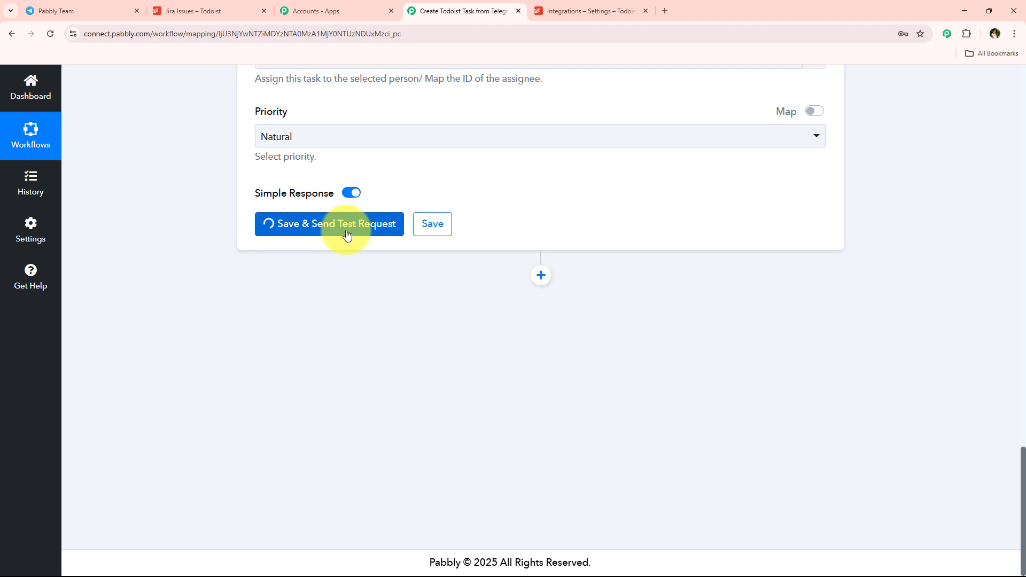
pyautogui.scroll(-3, 492, 323)
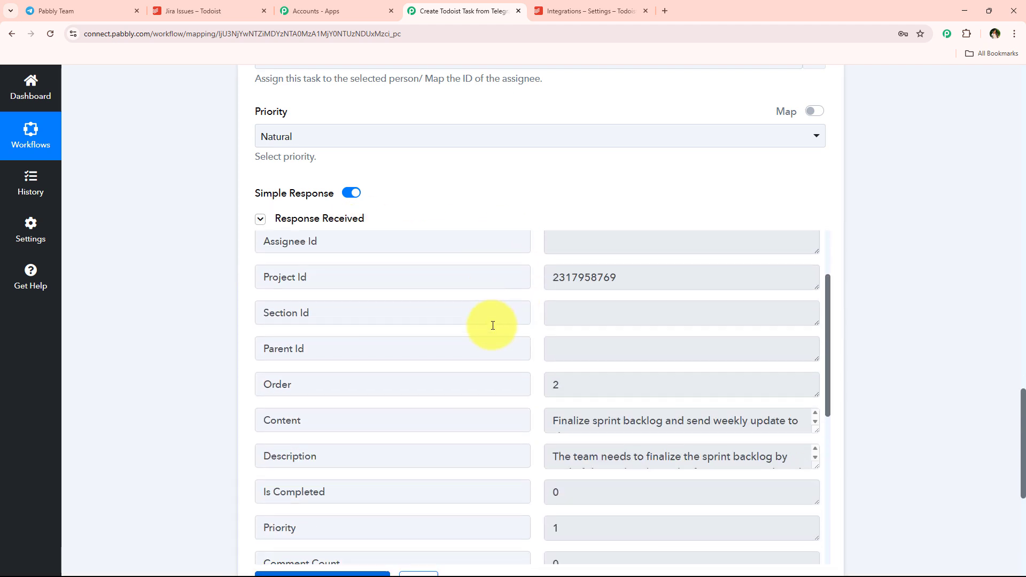
# - Review the fields of the received Todoist response and collapse the Todoist Create a Task step
pyautogui.scroll(-1, 480, 350)
pyautogui.scroll(2, 469, 390)
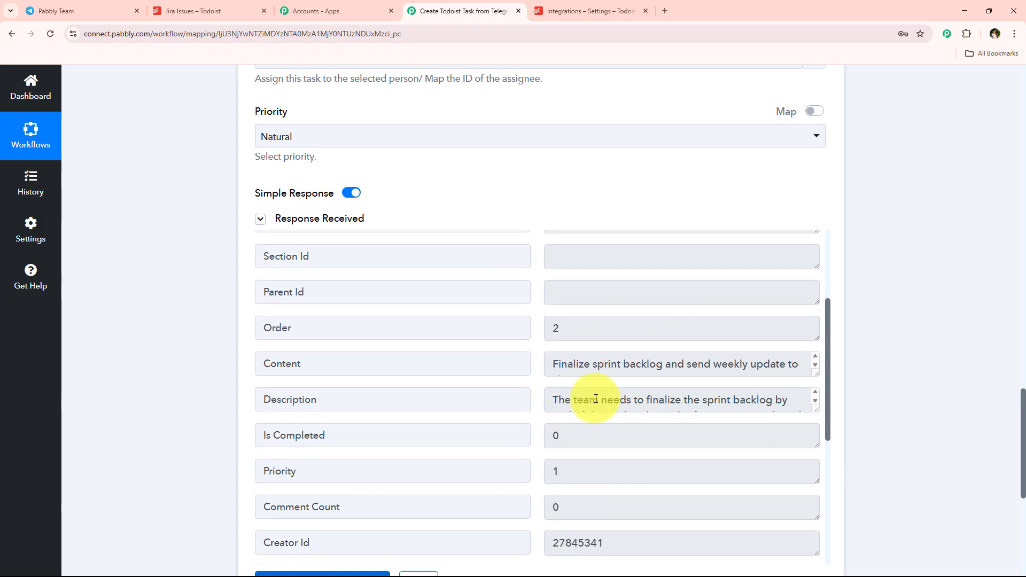
pyautogui.scroll(20, 167, 236)
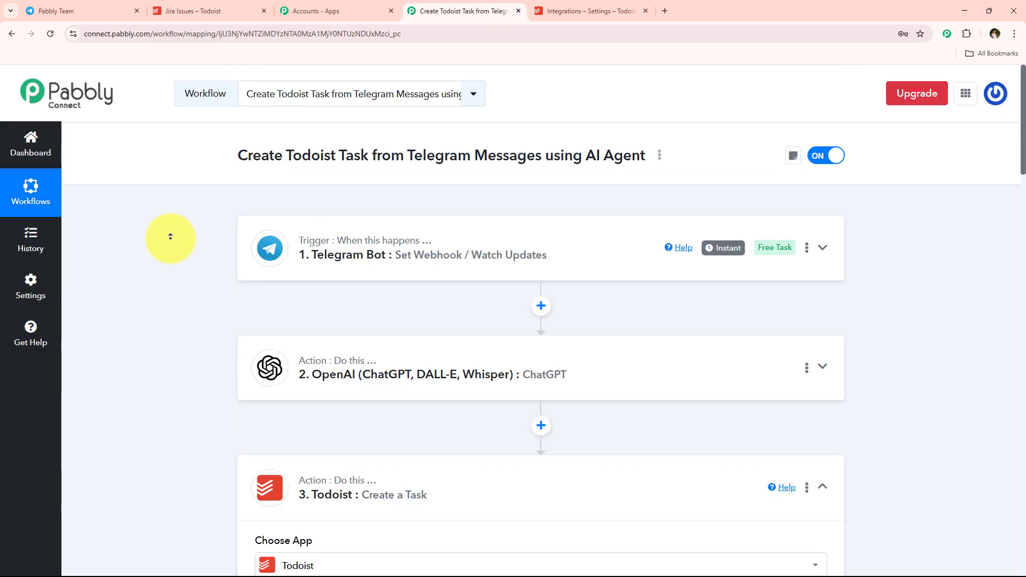
pyautogui.click(411, 491)
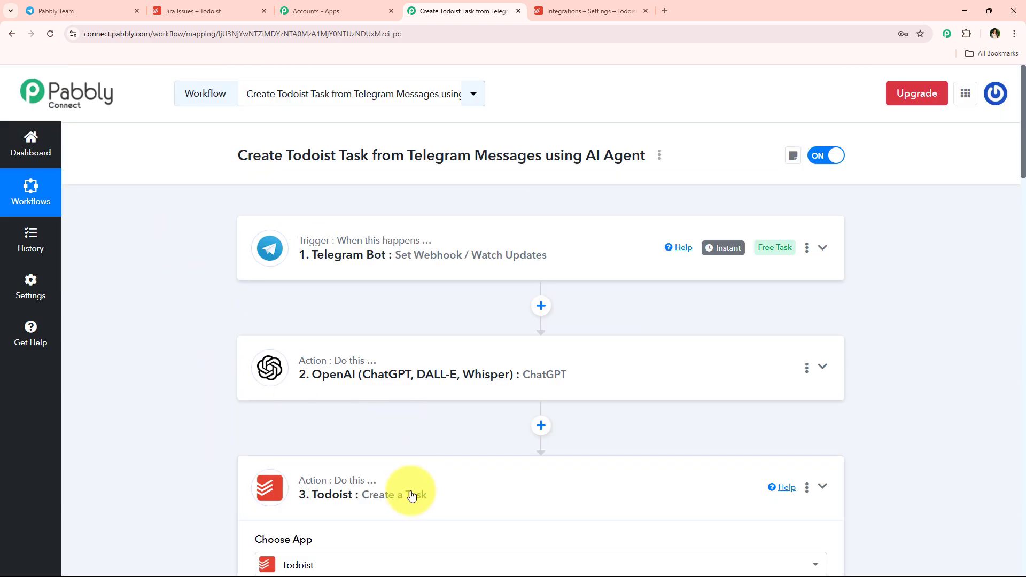
# - Switch to Todoist, open the sprint backlog task in "new project", and check its description and full due date
pyautogui.click(187, 5)
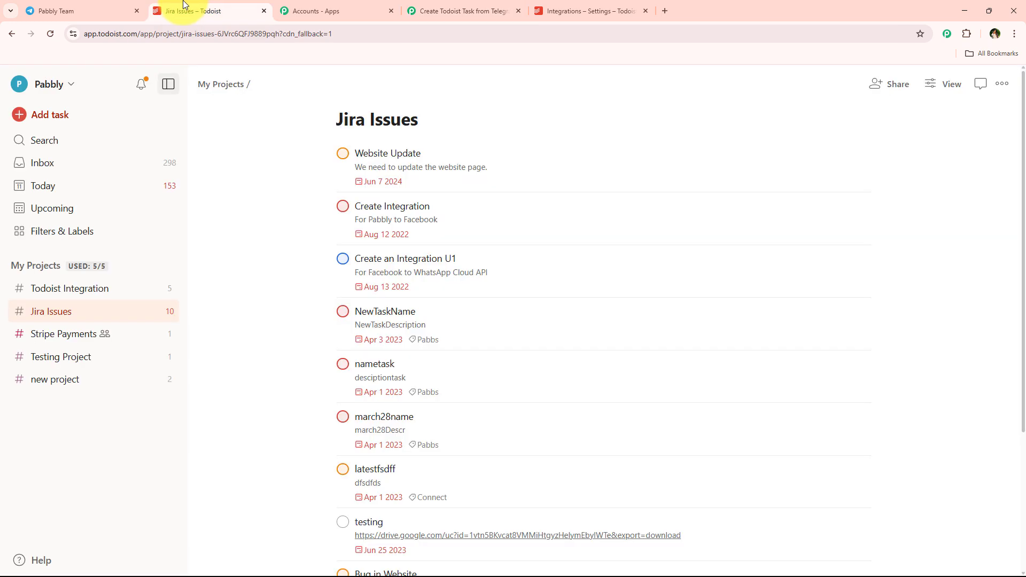
pyautogui.click(54, 379)
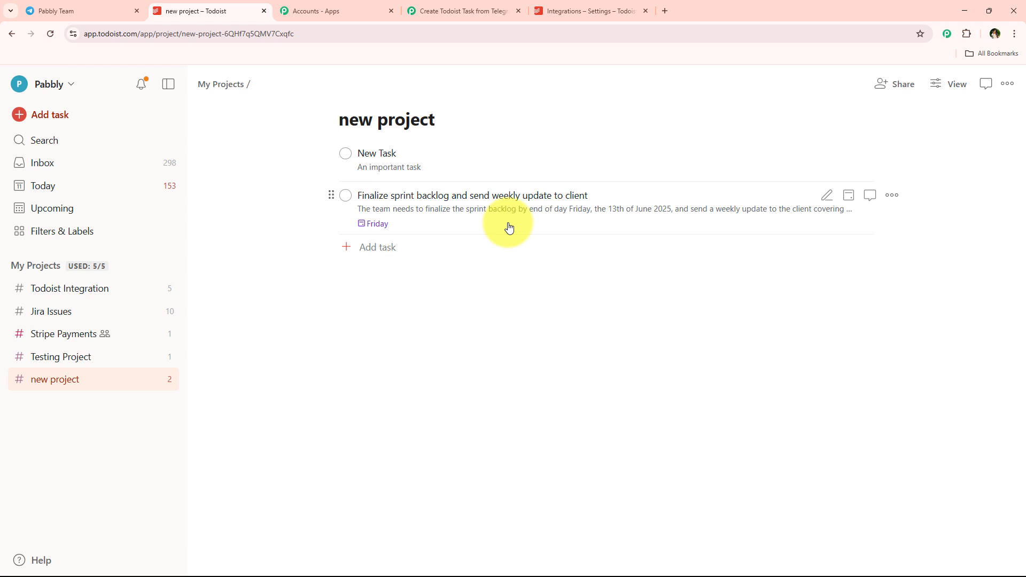
pyautogui.click(583, 208)
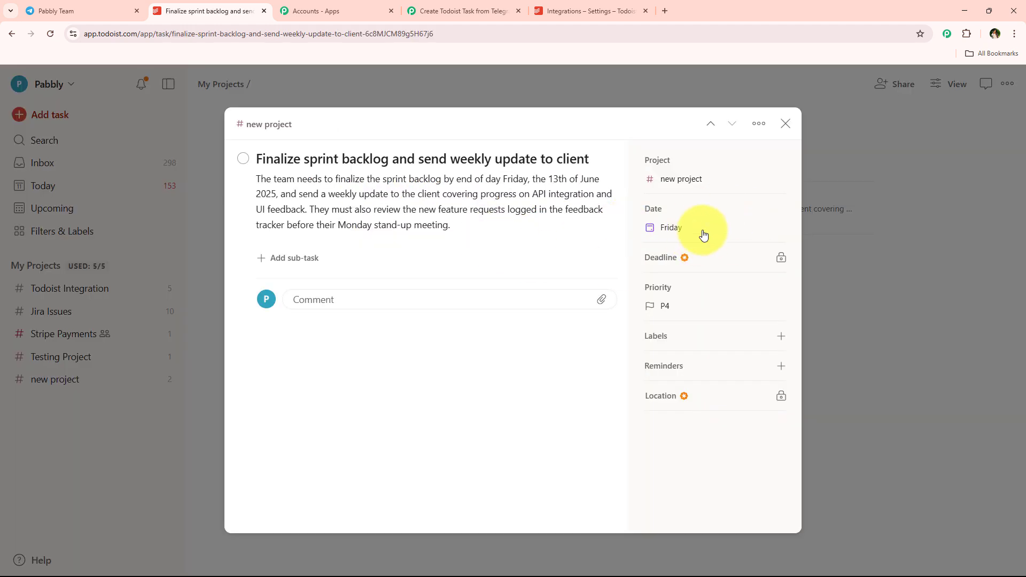
pyautogui.moveTo(672, 234)
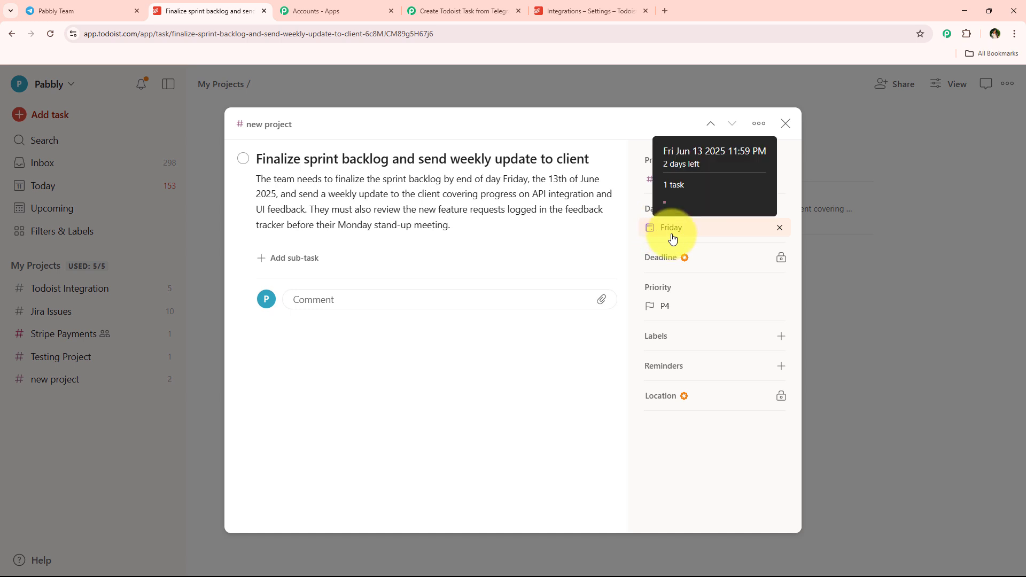
# - Compare the Pabbly Team message in Telegram with the created Todoist task, and return to the Pabbly Connect workflow
pyautogui.click(449, 10)
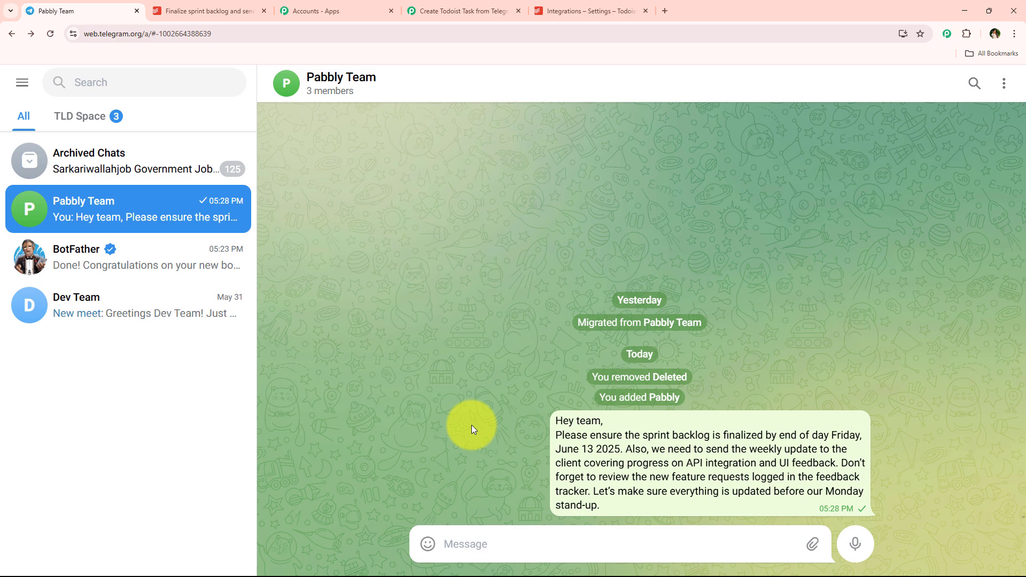
pyautogui.click(420, 11)
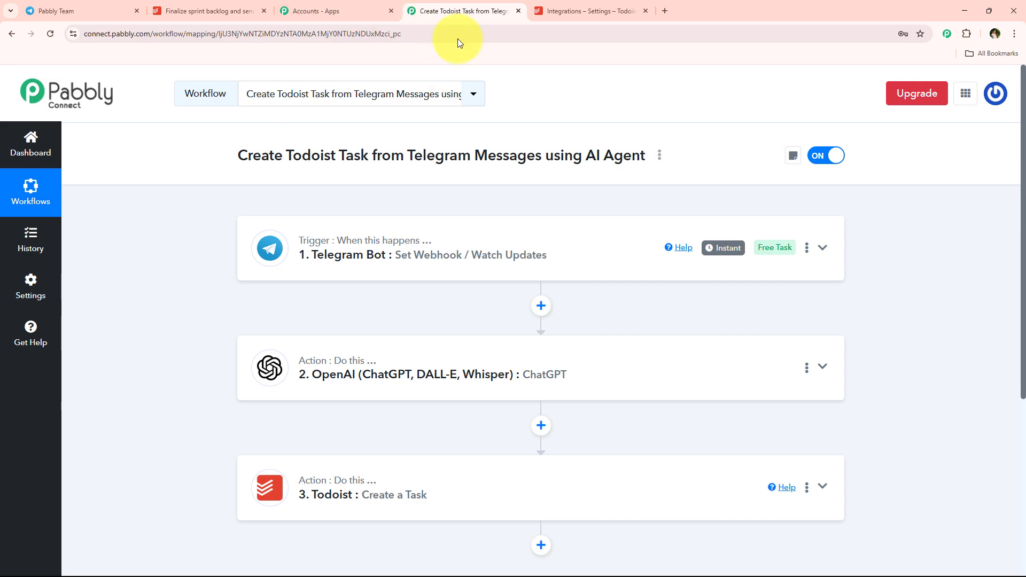
pyautogui.click(209, 15)
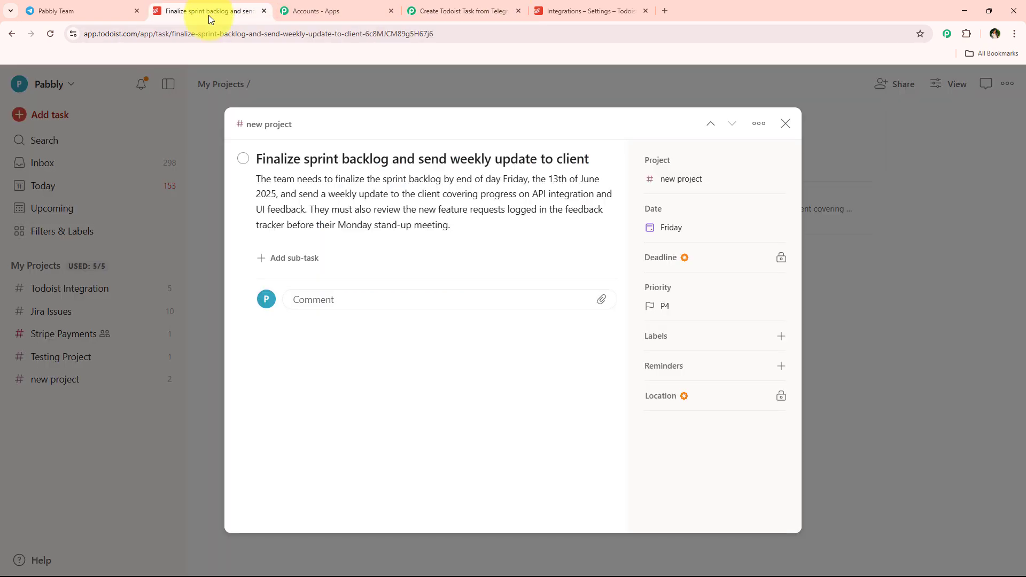
pyautogui.click(482, 2)
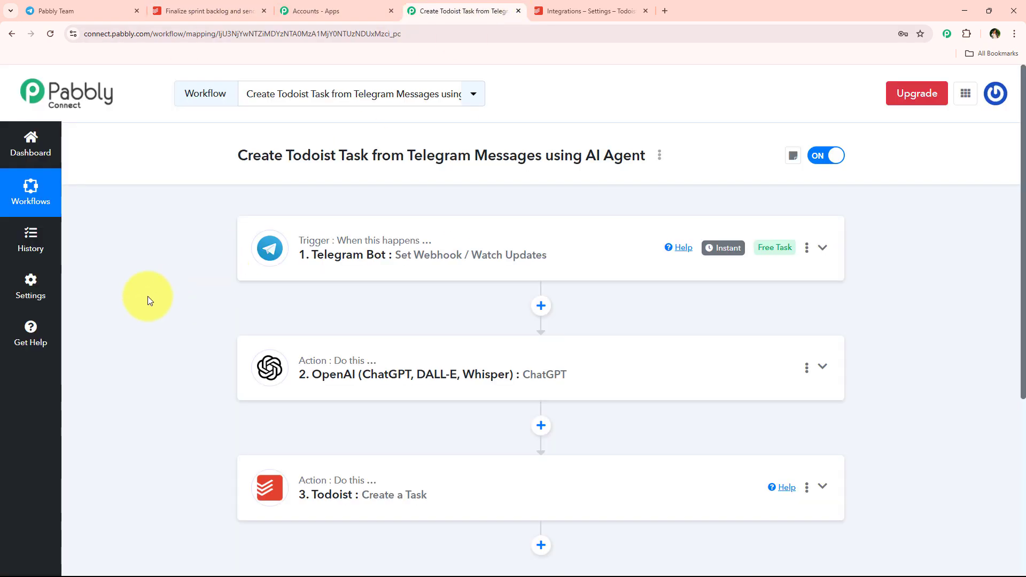